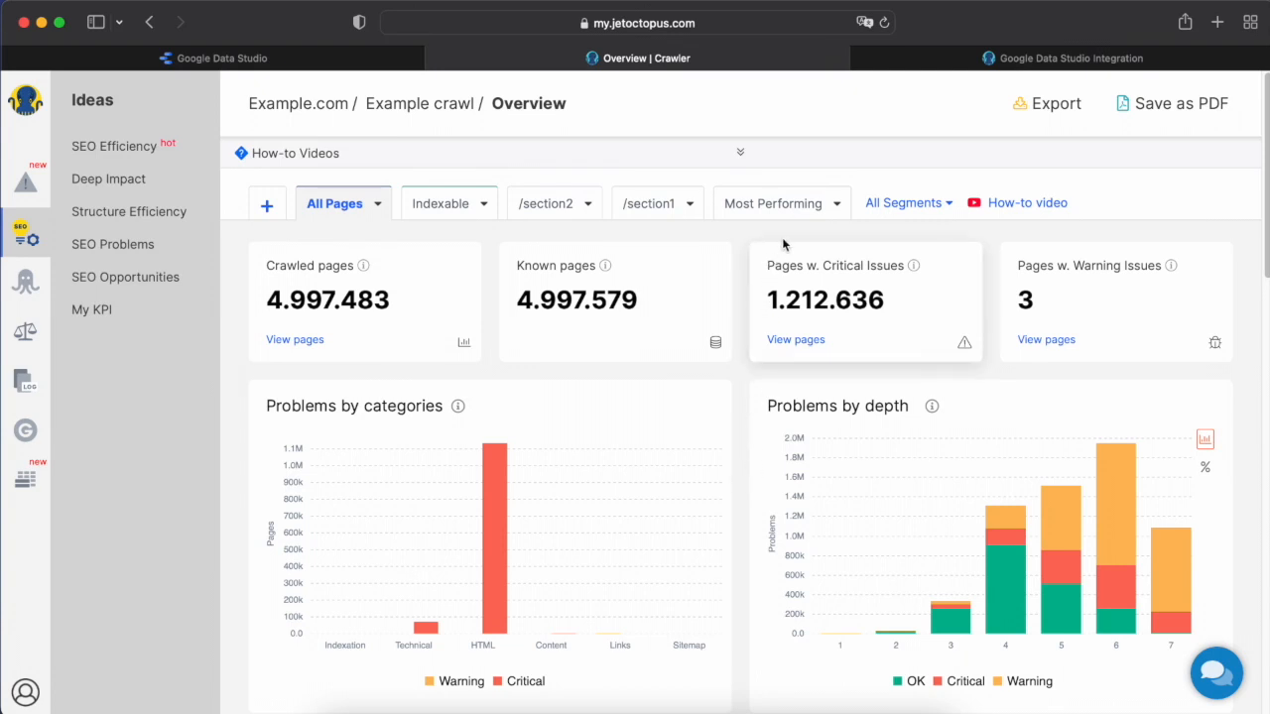
Open the JetOctopus Google Data Studio Integration page and select the whole auth token for copying.
{"action": "left_click", "coordinate": [943, 60]}
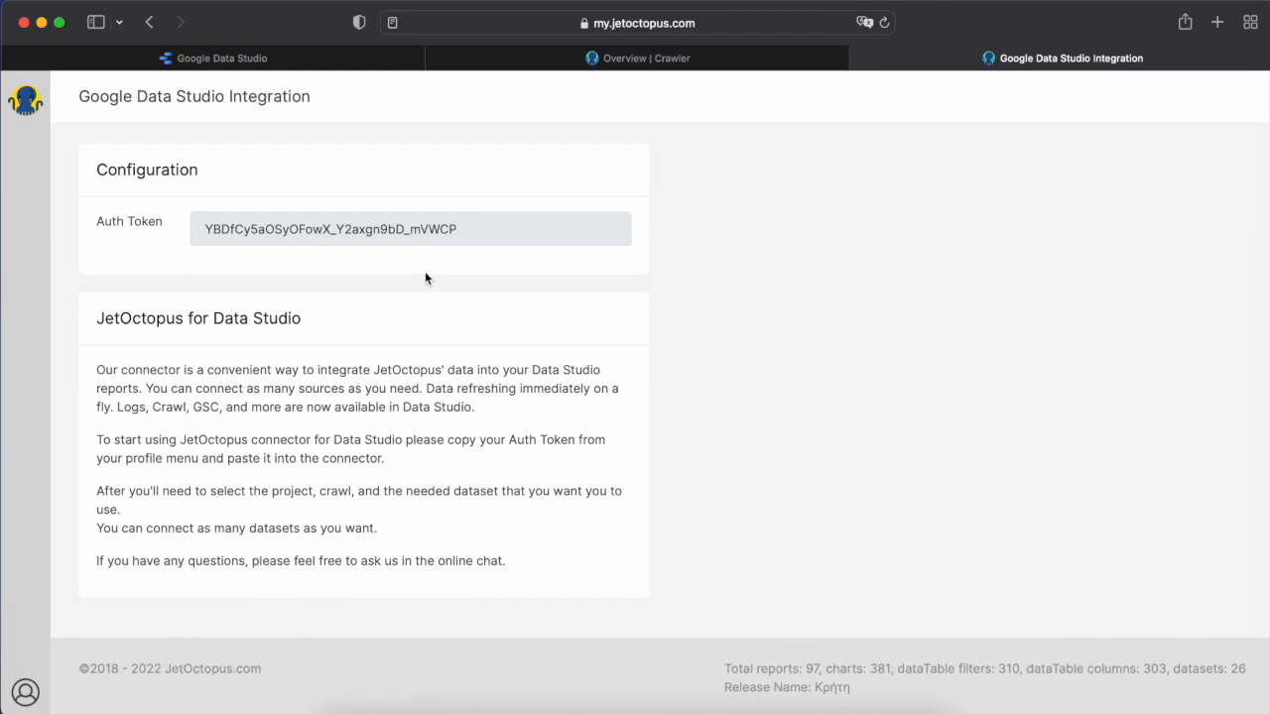
{"action": "left_click", "coordinate": [453, 223]}
{"action": "double_click", "coordinate": [442, 228]}
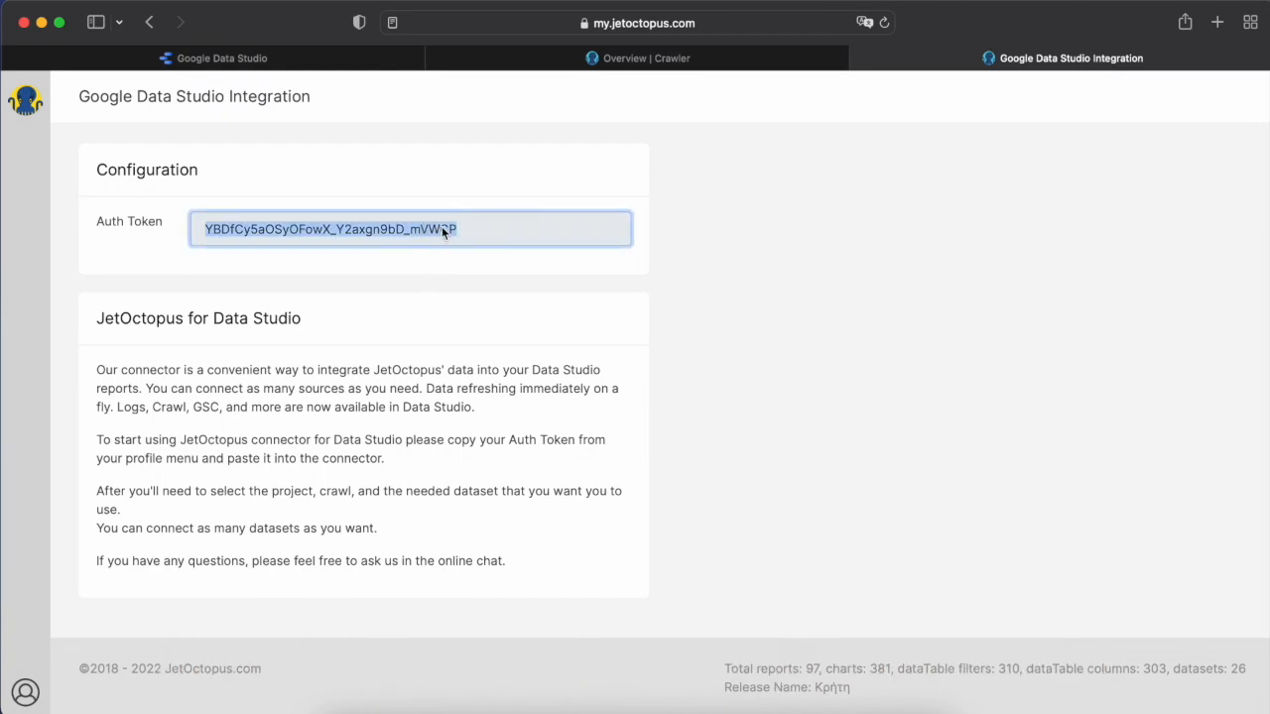
Switch to Google Data Studio, create a new report, and search the connectors for "Jet" to choose JetOctopus.
{"action": "left_click", "coordinate": [382, 59]}
{"action": "left_click", "coordinate": [114, 173]}
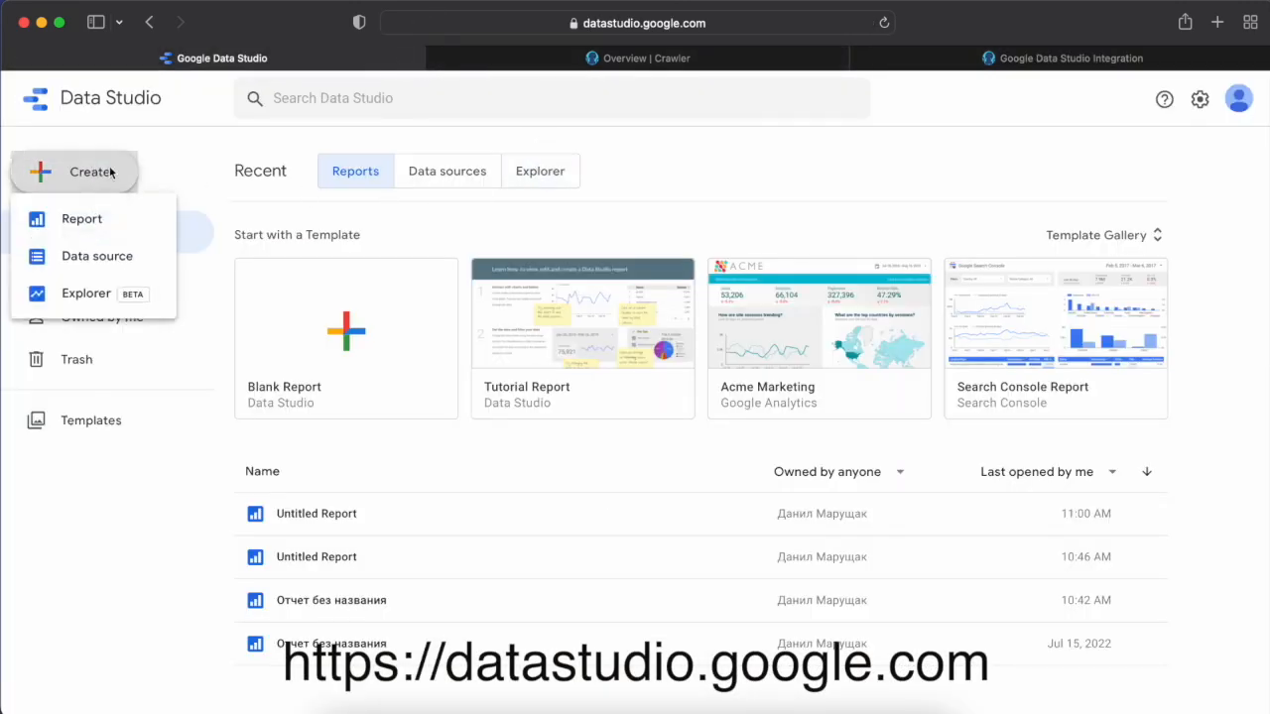
{"action": "left_click", "coordinate": [148, 232]}
{"action": "left_click", "coordinate": [235, 360]}
{"action": "type", "text": "Jet"}
{"action": "scroll", "coordinate": [310, 527], "scroll_direction": "down", "scroll_amount": 2}
{"action": "left_click", "coordinate": [302, 542]}
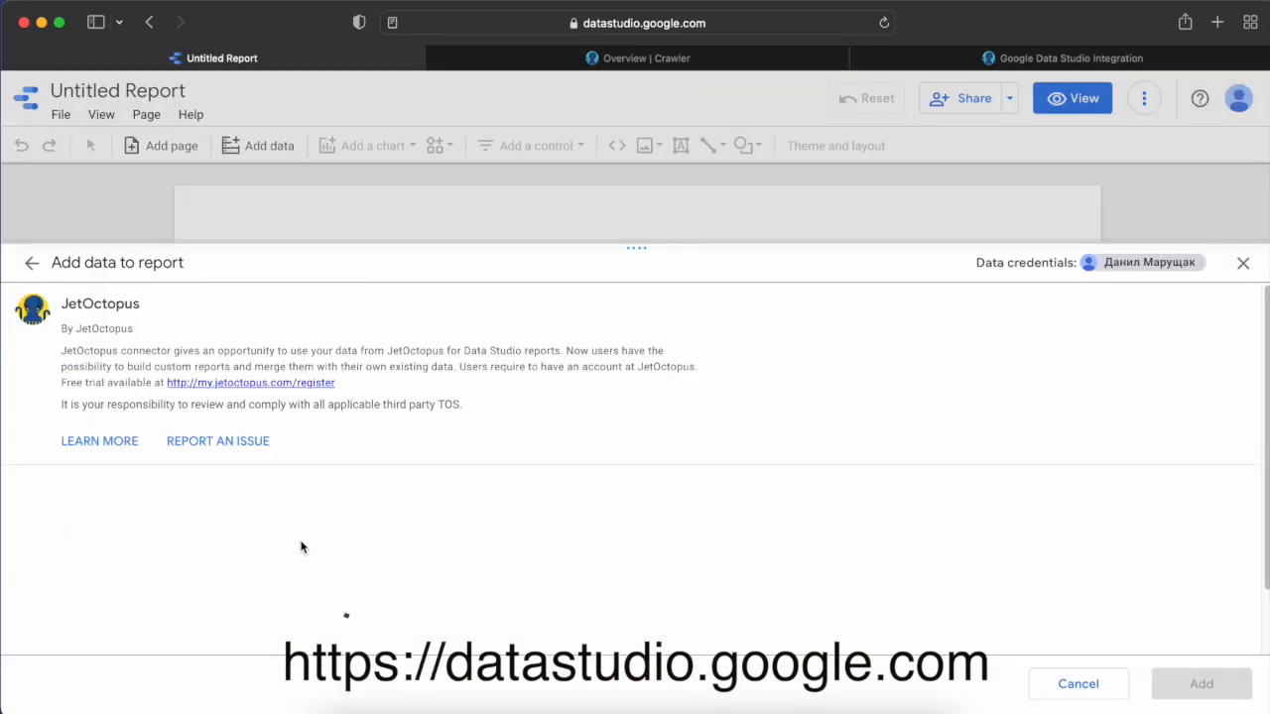
Select the Example.com project and the crawl "Example crawl (5M pages, 01.02.2022)" for the connector.
{"action": "scroll", "coordinate": [350, 552], "scroll_direction": "down", "scroll_amount": 1}
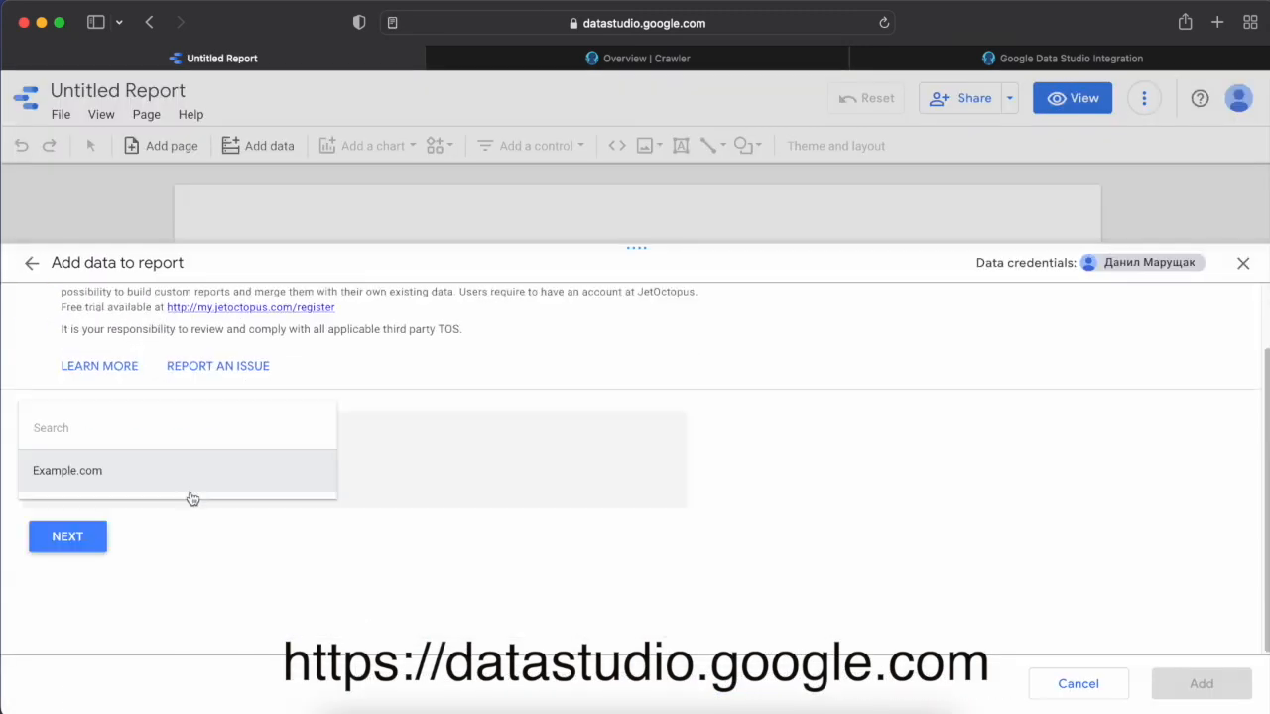
{"action": "left_click", "coordinate": [192, 490]}
{"action": "left_click", "coordinate": [75, 533]}
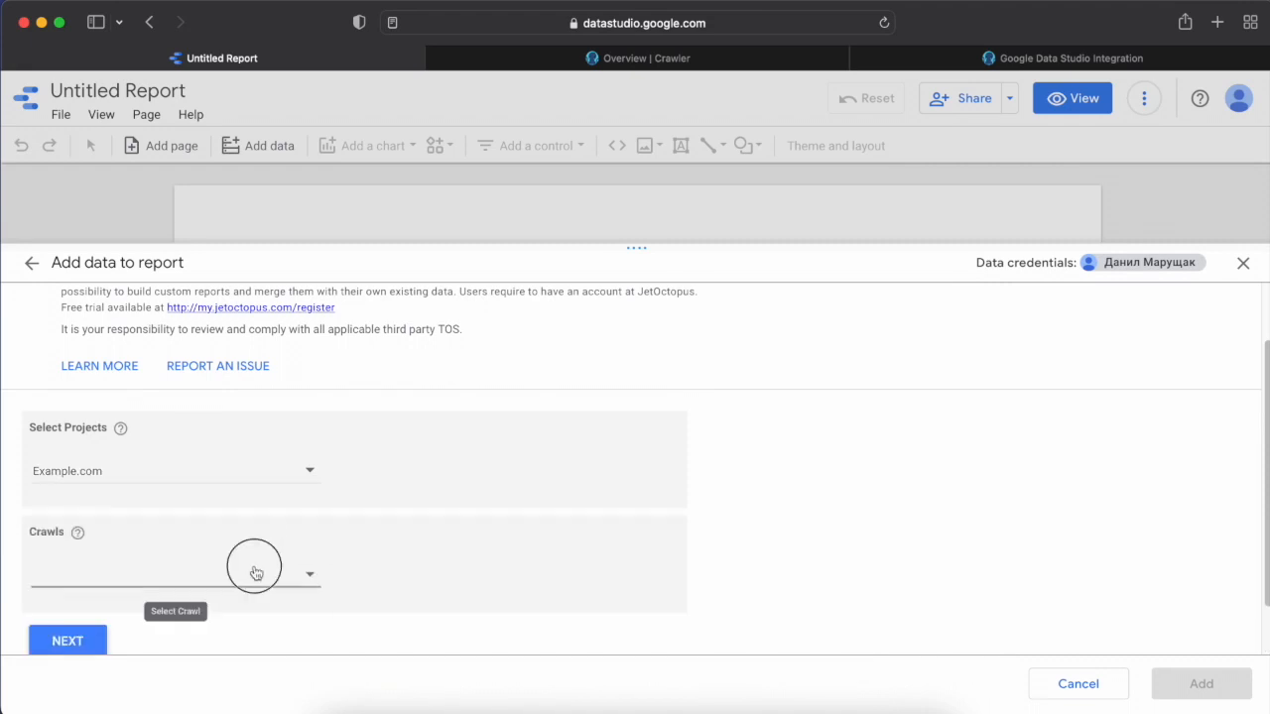
{"action": "left_click", "coordinate": [255, 575]}
{"action": "left_click", "coordinate": [227, 610]}
{"action": "scroll", "coordinate": [232, 604], "scroll_direction": "down", "scroll_amount": 1}
{"action": "left_click", "coordinate": [82, 590]}
Choose "Logs: Raw Logs" as the connector's report dataset and add the data to the report.
{"action": "scroll", "coordinate": [224, 553], "scroll_direction": "down", "scroll_amount": 2}
{"action": "left_click", "coordinate": [199, 587]}
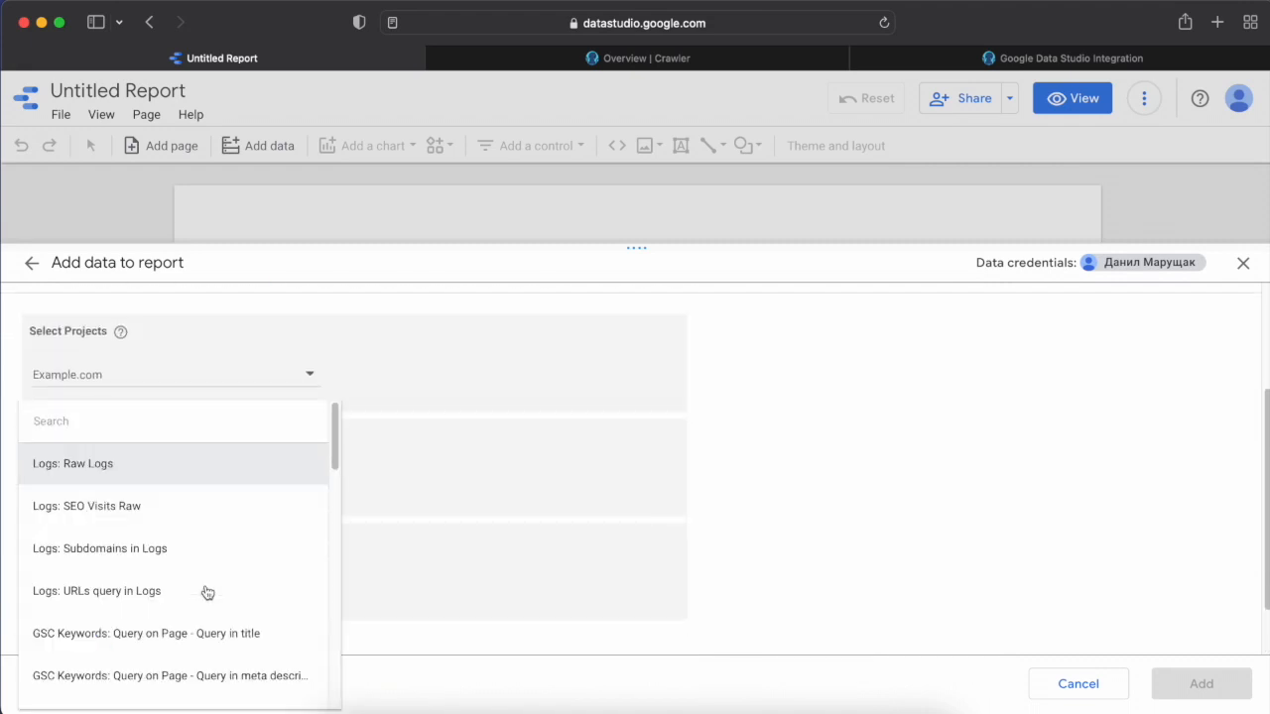
{"action": "scroll", "coordinate": [207, 593], "scroll_direction": "down", "scroll_amount": 5}
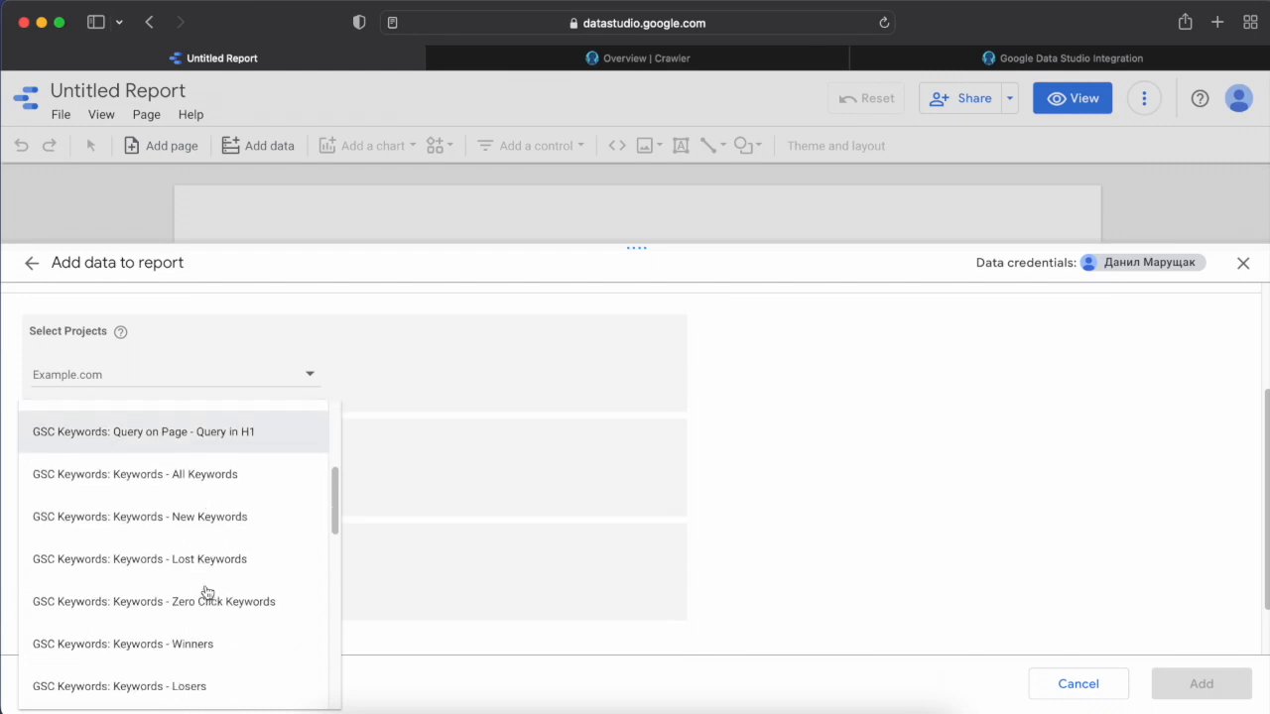
{"action": "scroll", "coordinate": [207, 593], "scroll_direction": "down", "scroll_amount": 2}
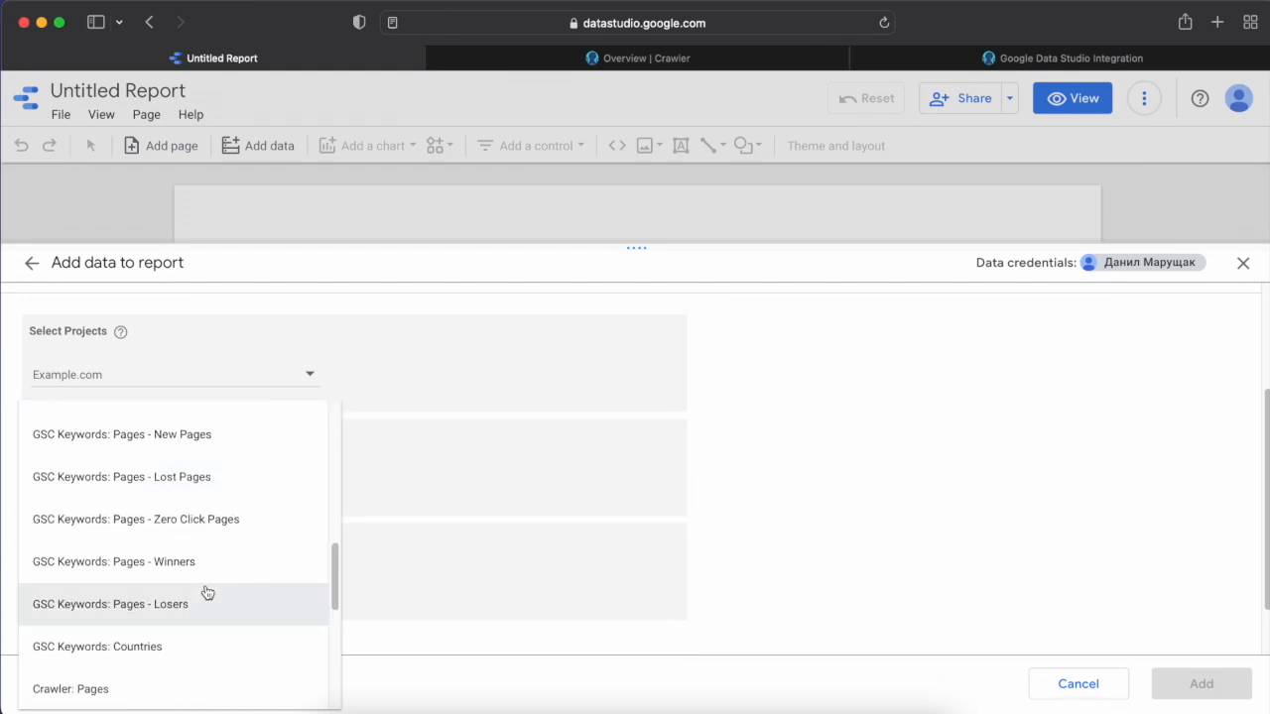
{"action": "scroll", "coordinate": [207, 593], "scroll_direction": "up", "scroll_amount": 5}
{"action": "scroll", "coordinate": [207, 592], "scroll_direction": "up", "scroll_amount": 6}
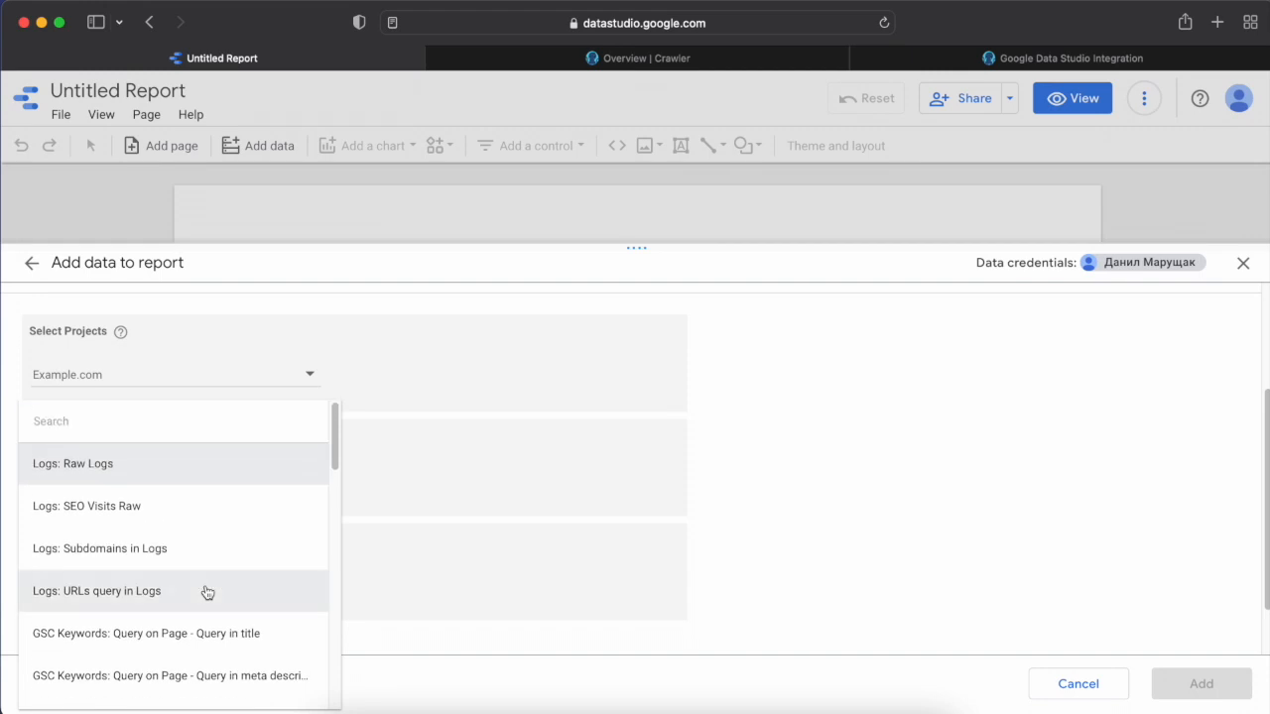
{"action": "left_click", "coordinate": [226, 481]}
{"action": "scroll", "coordinate": [199, 556], "scroll_direction": "down", "scroll_amount": 2}
{"action": "left_click", "coordinate": [80, 581]}
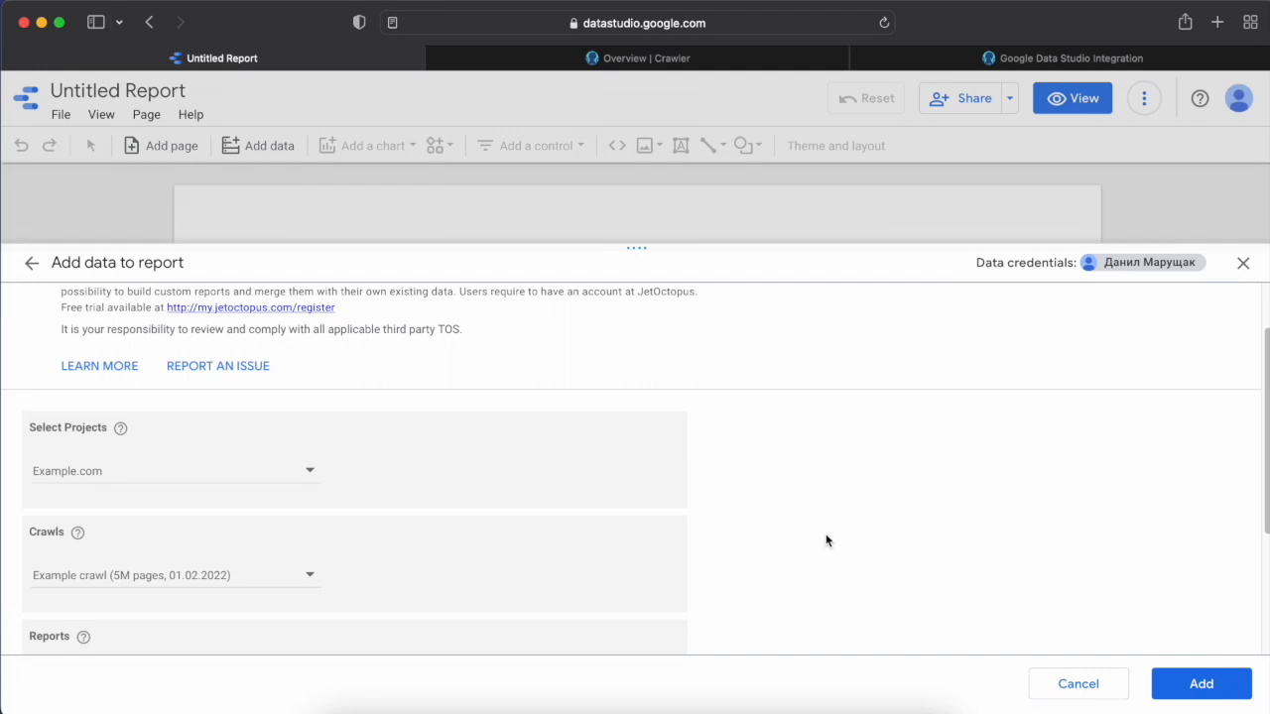
{"action": "scroll", "coordinate": [1041, 598], "scroll_direction": "down", "scroll_amount": 3}
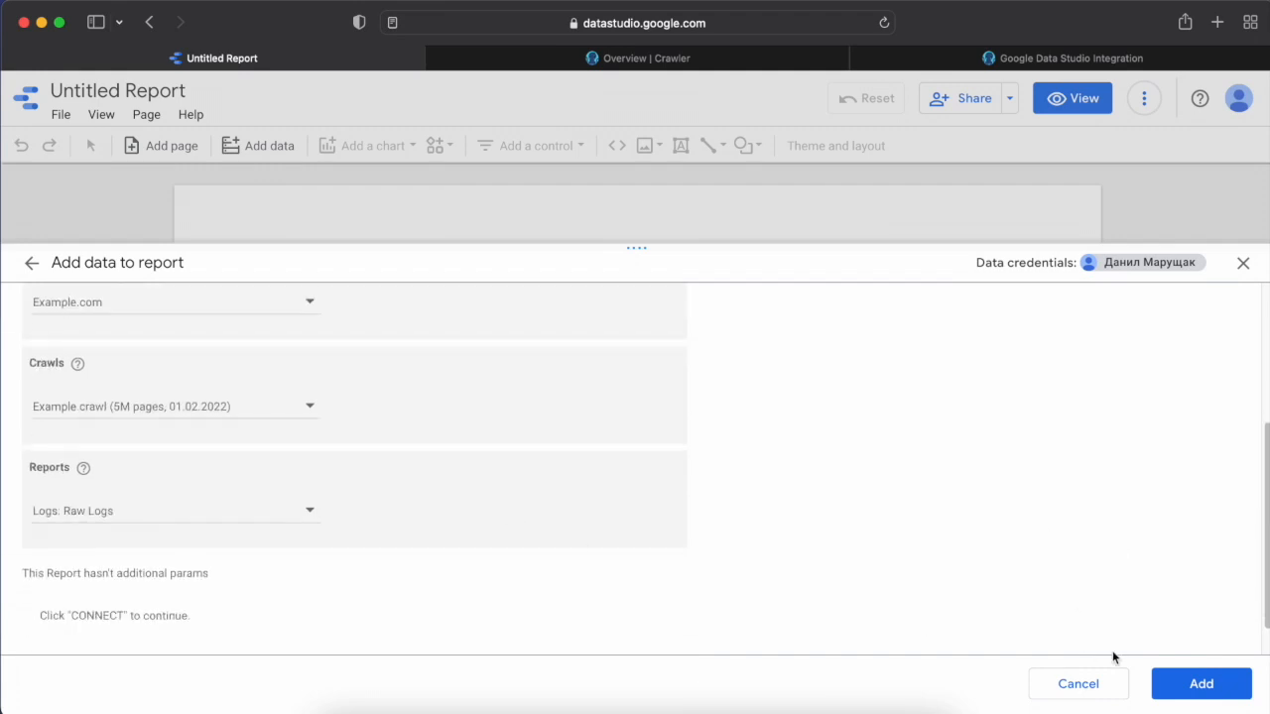
{"action": "left_click", "coordinate": [1231, 692]}
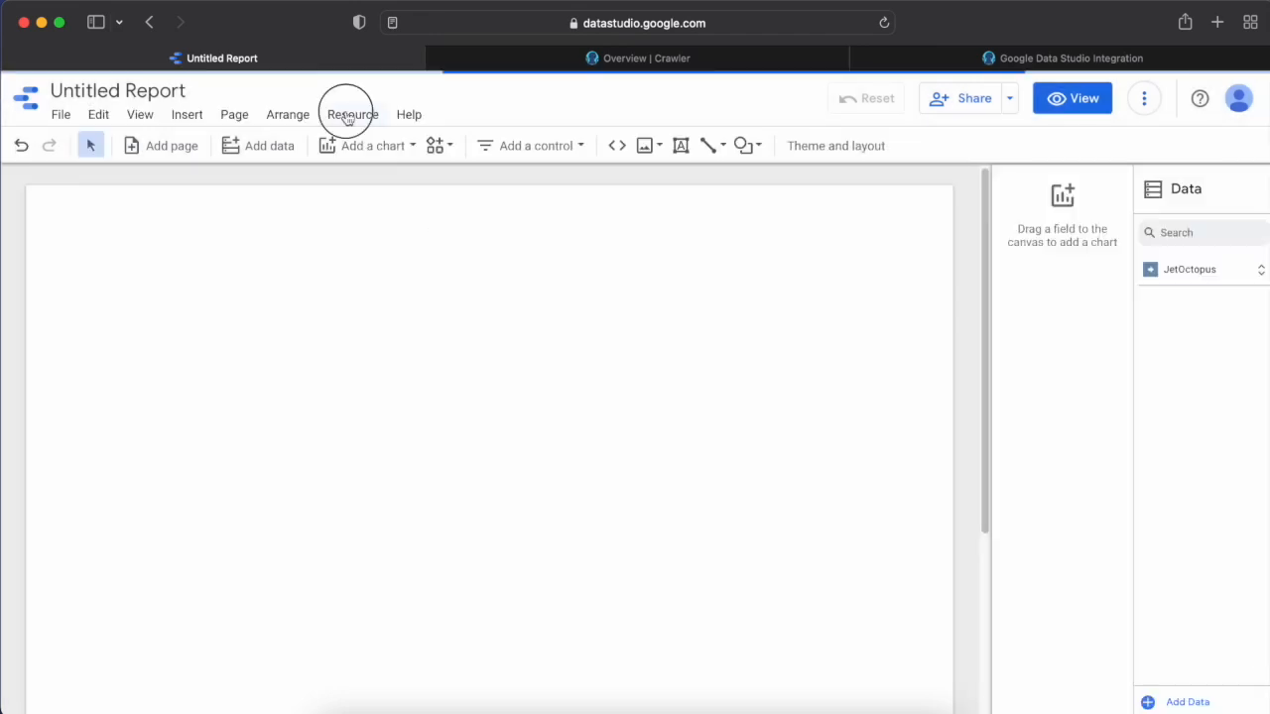
Rename the added data source to "JetOctopus Logs Raw" in the managed data sources and return to the report.
{"action": "left_click", "coordinate": [346, 114]}
{"action": "left_click", "coordinate": [380, 147]}
{"action": "left_click", "coordinate": [784, 238]}
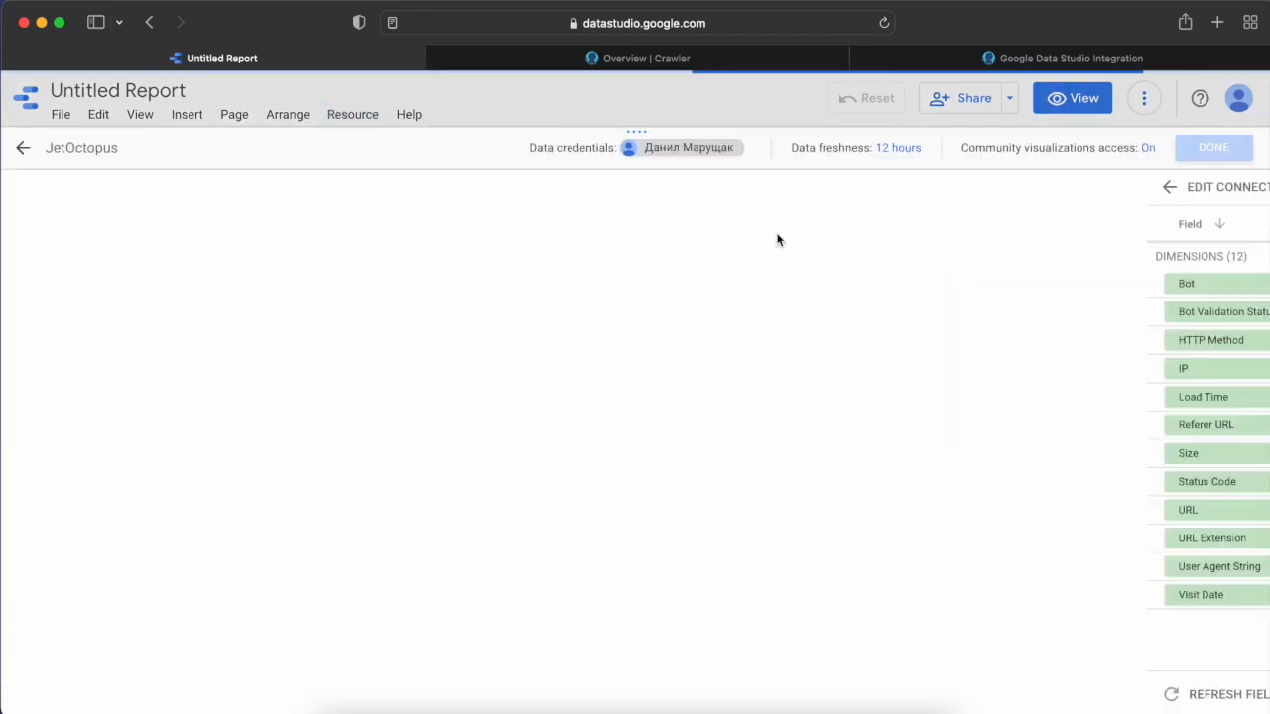
{"action": "left_click", "coordinate": [143, 149]}
{"action": "type", "text": "Logs Raw"}
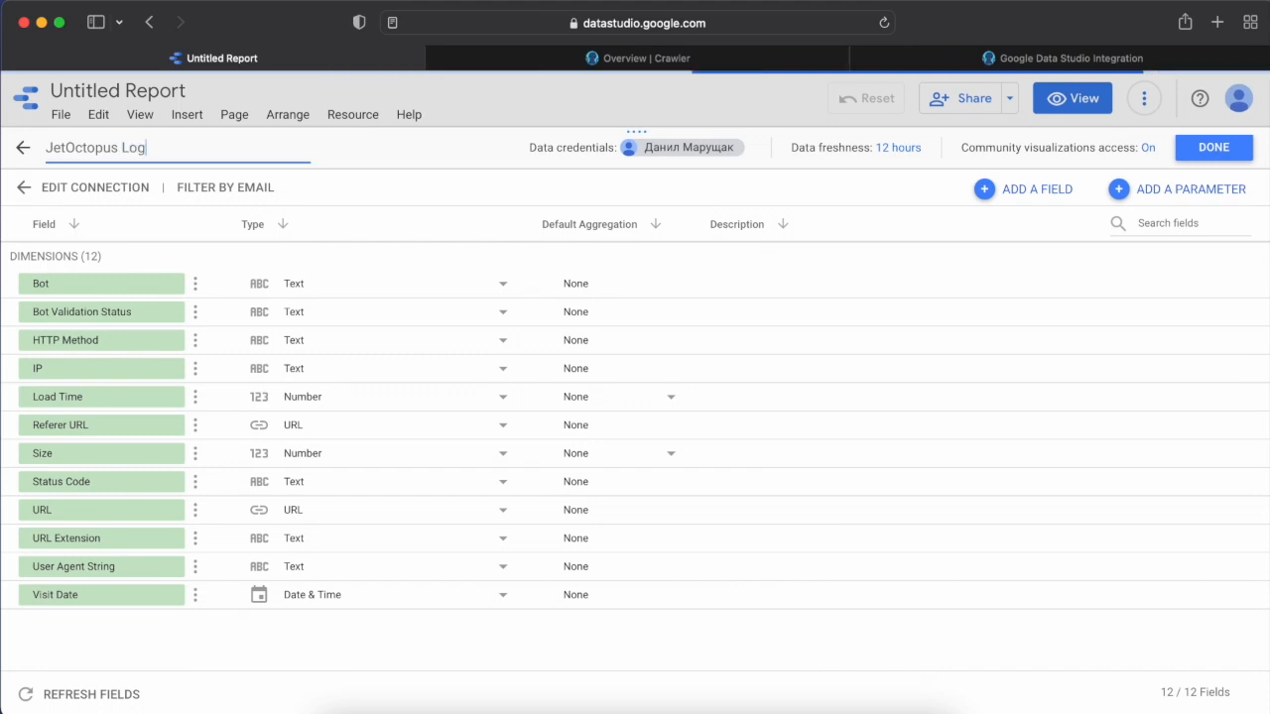
{"action": "left_click", "coordinate": [1213, 147]}
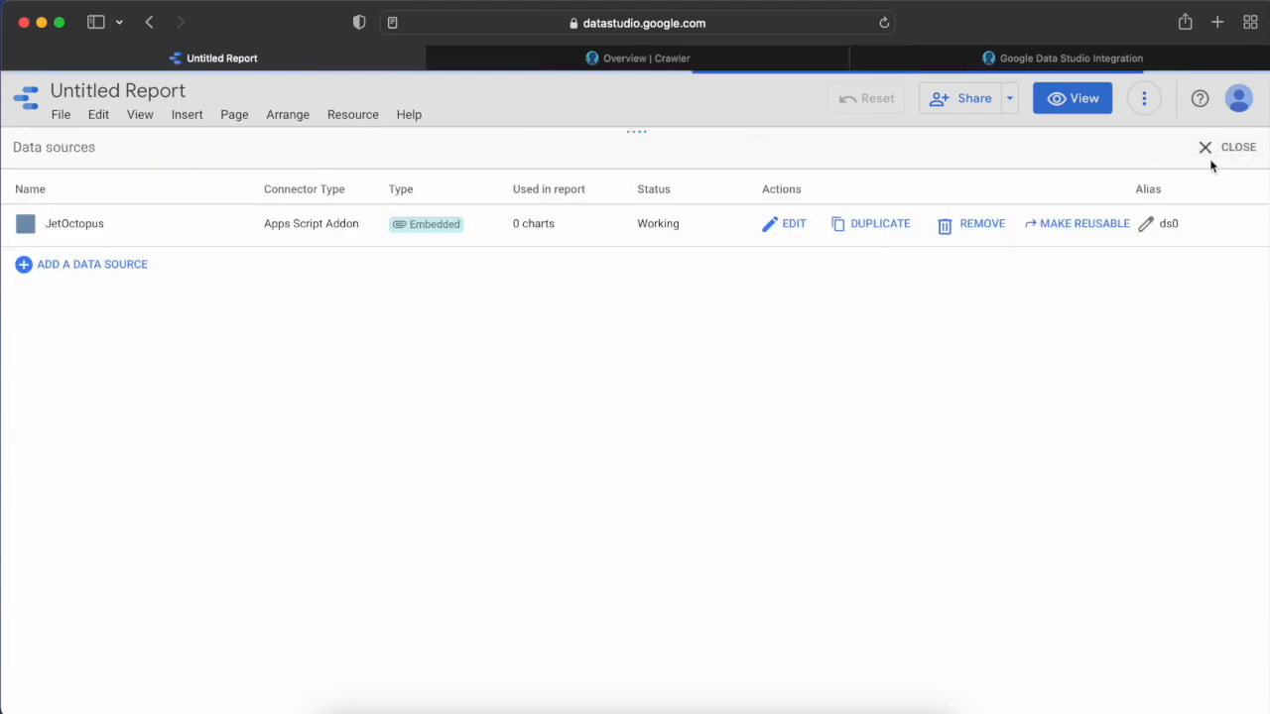
{"action": "left_click", "coordinate": [1218, 147]}
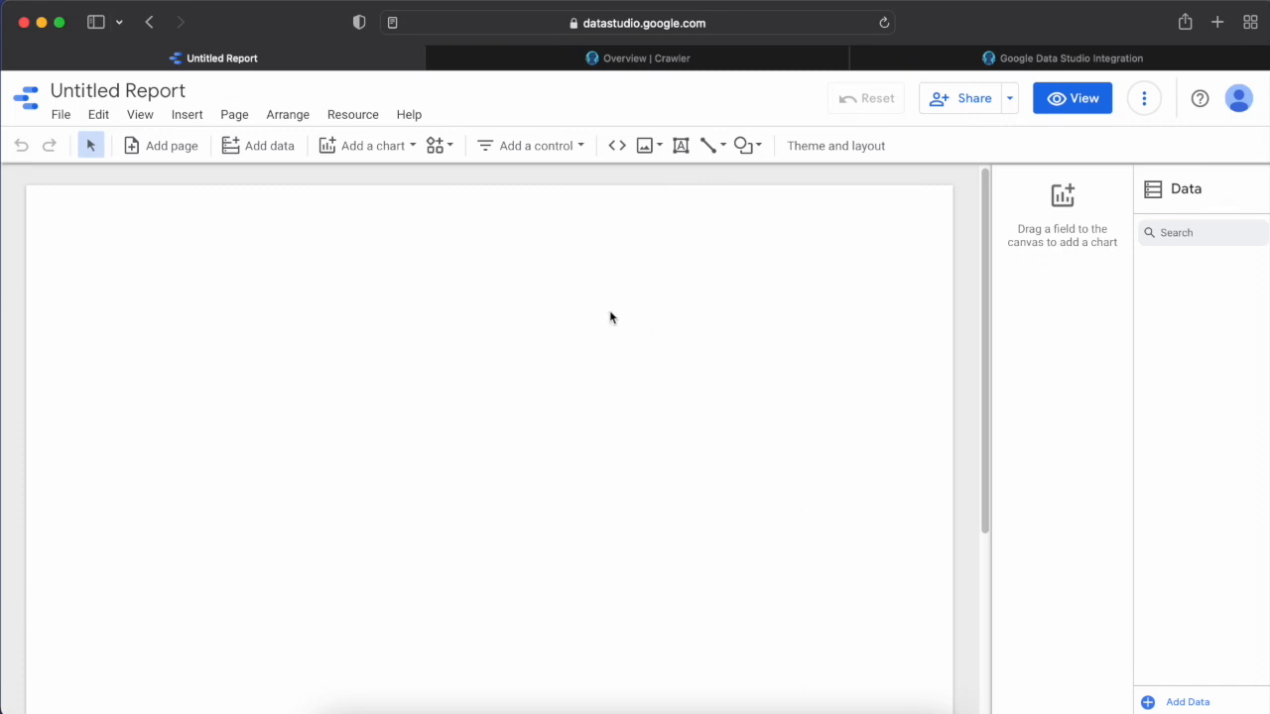
Delete the automatically placed table from the report canvas.
{"action": "left_click", "coordinate": [351, 117]}
{"action": "left_click", "coordinate": [553, 405]}
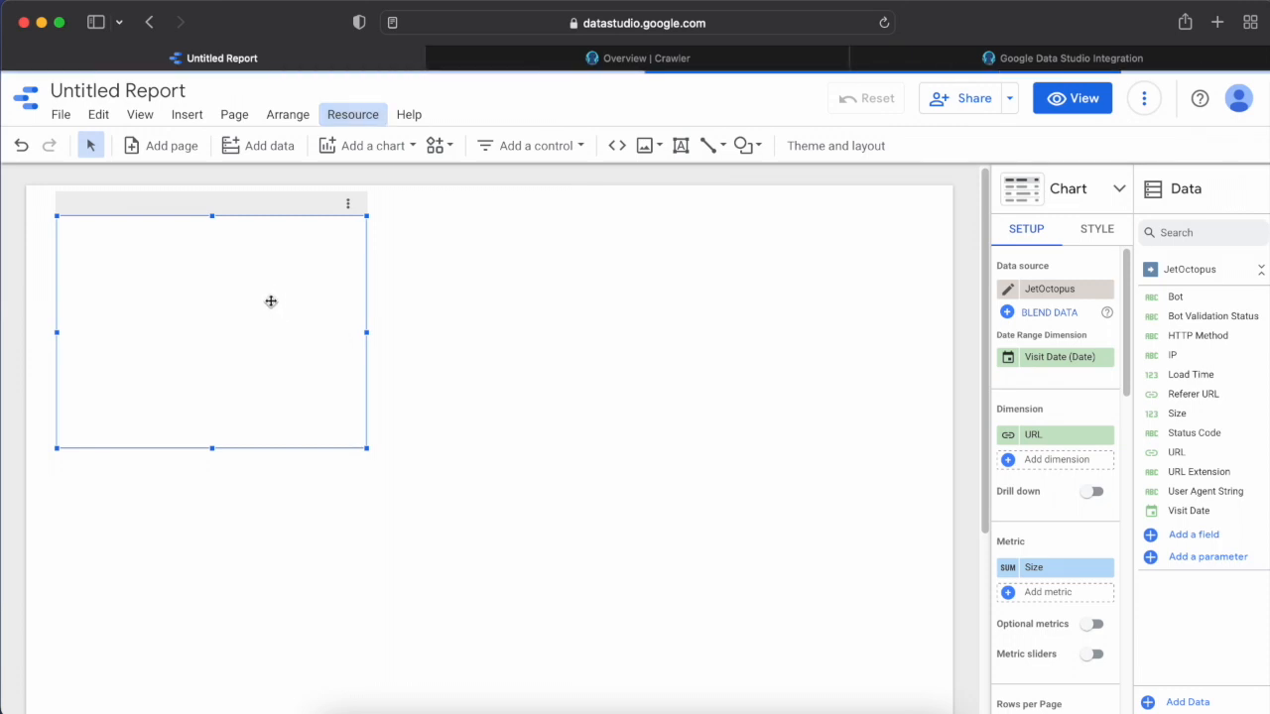
{"action": "key", "text": "Delete"}
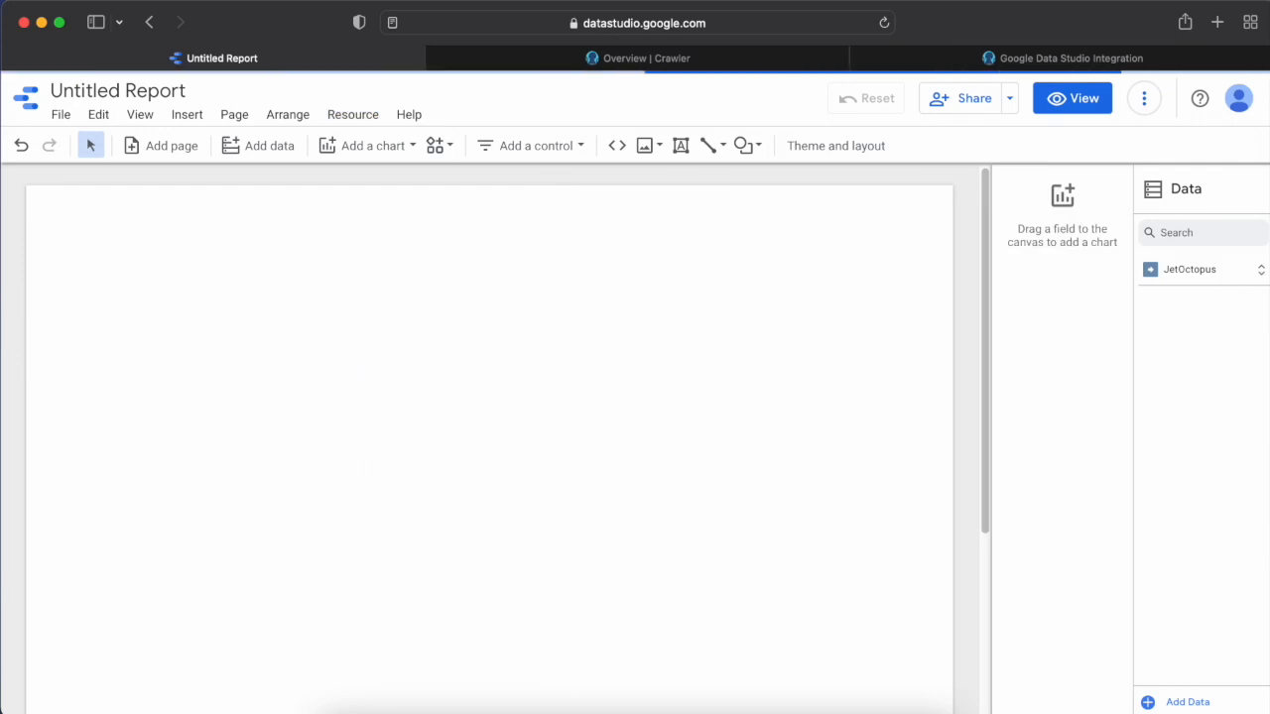
Insert a plain table on the canvas and enlarge it to span nearly the full page width.
{"action": "left_click", "coordinate": [370, 146]}
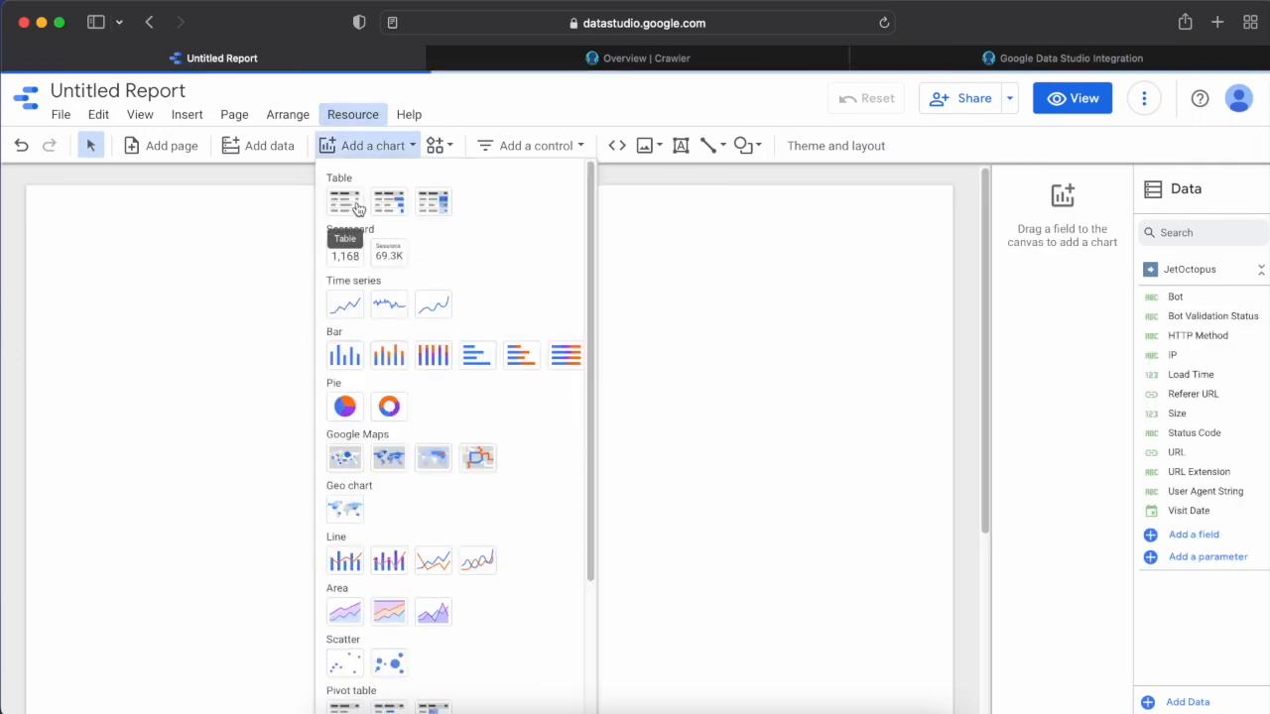
{"action": "left_click", "coordinate": [346, 202]}
{"action": "left_click", "coordinate": [69, 213]}
{"action": "left_click_drag", "start_coordinate": [110, 247], "coordinate": [362, 450]}
{"action": "left_click_drag", "start_coordinate": [266, 371], "coordinate": [43, 217]}
{"action": "left_click_drag", "start_coordinate": [570, 601], "coordinate": [910, 692]}
Replace the table's Size metric with Load Time.
{"action": "left_click", "coordinate": [1078, 577]}
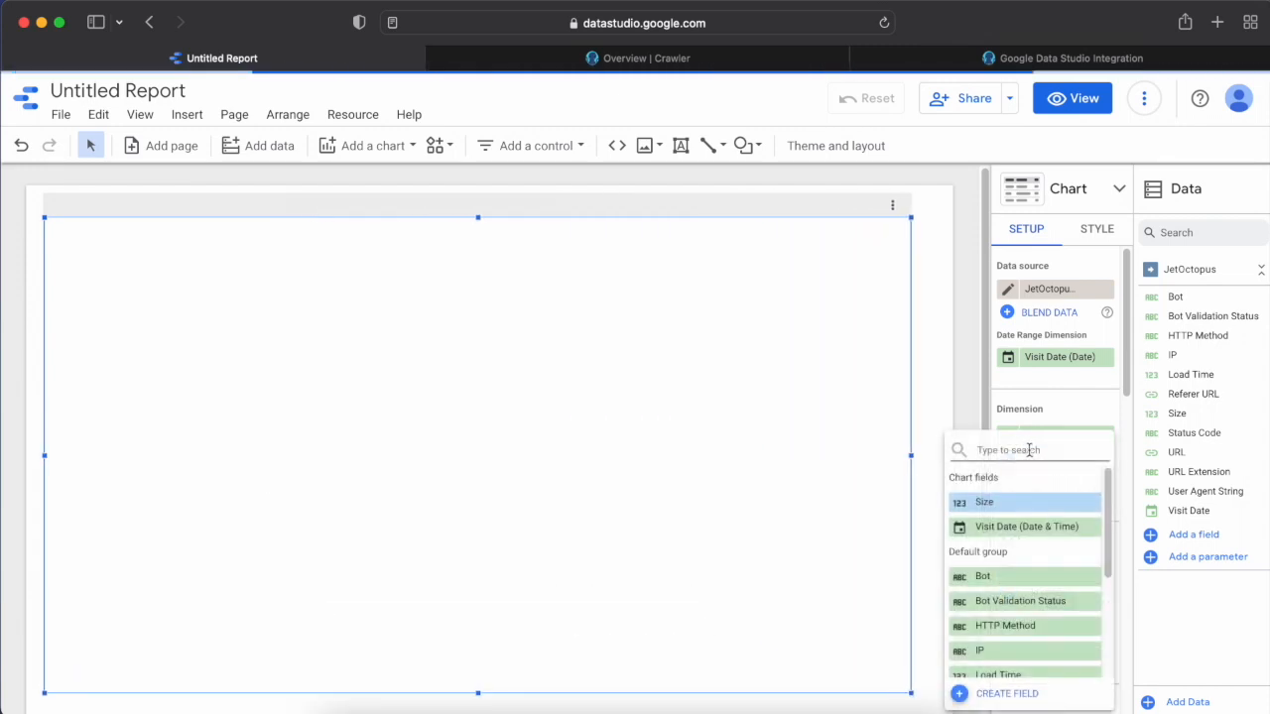
{"action": "type", "text": "lo"}
{"action": "left_click", "coordinate": [1042, 502]}
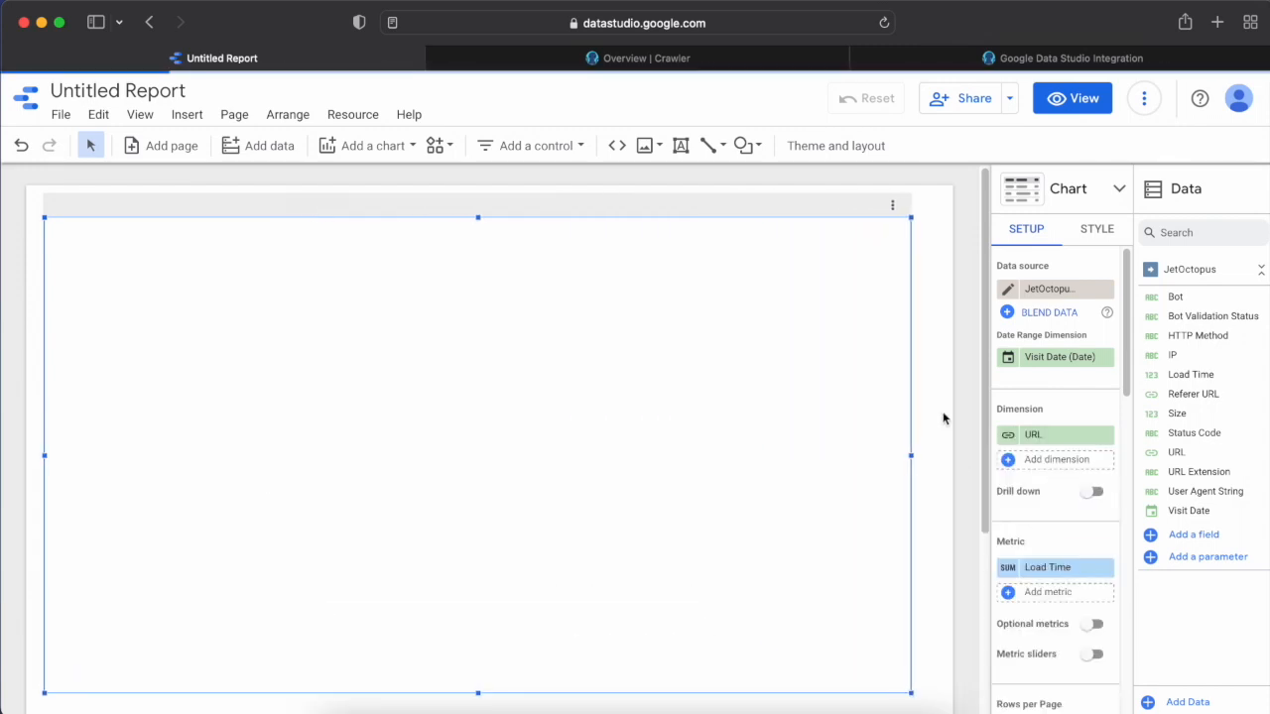
Review the table's rows per page, sorting and default date range settings.
{"action": "scroll", "coordinate": [1120, 411], "scroll_direction": "down", "scroll_amount": 5}
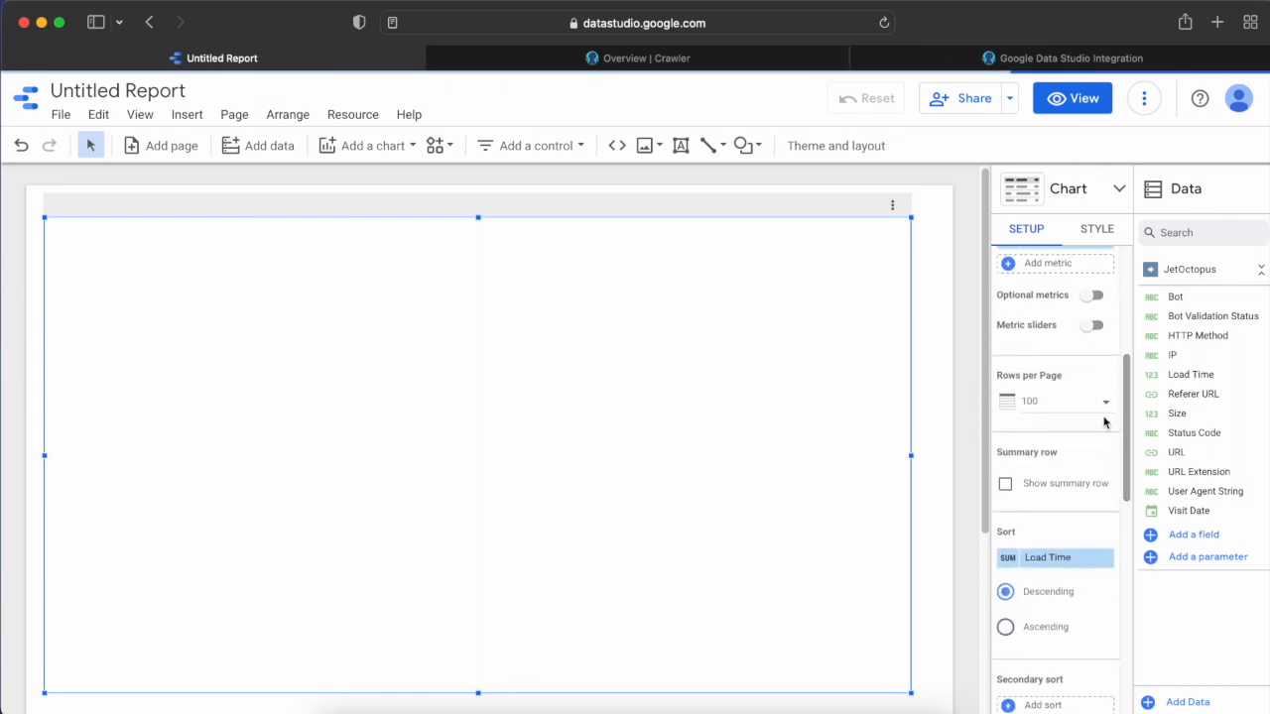
{"action": "left_click", "coordinate": [1046, 402]}
{"action": "left_click_drag", "start_coordinate": [1124, 389], "coordinate": [1119, 355]}
{"action": "left_click", "coordinate": [1157, 600]}
{"action": "left_click_drag", "start_coordinate": [1126, 402], "coordinate": [1125, 476]}
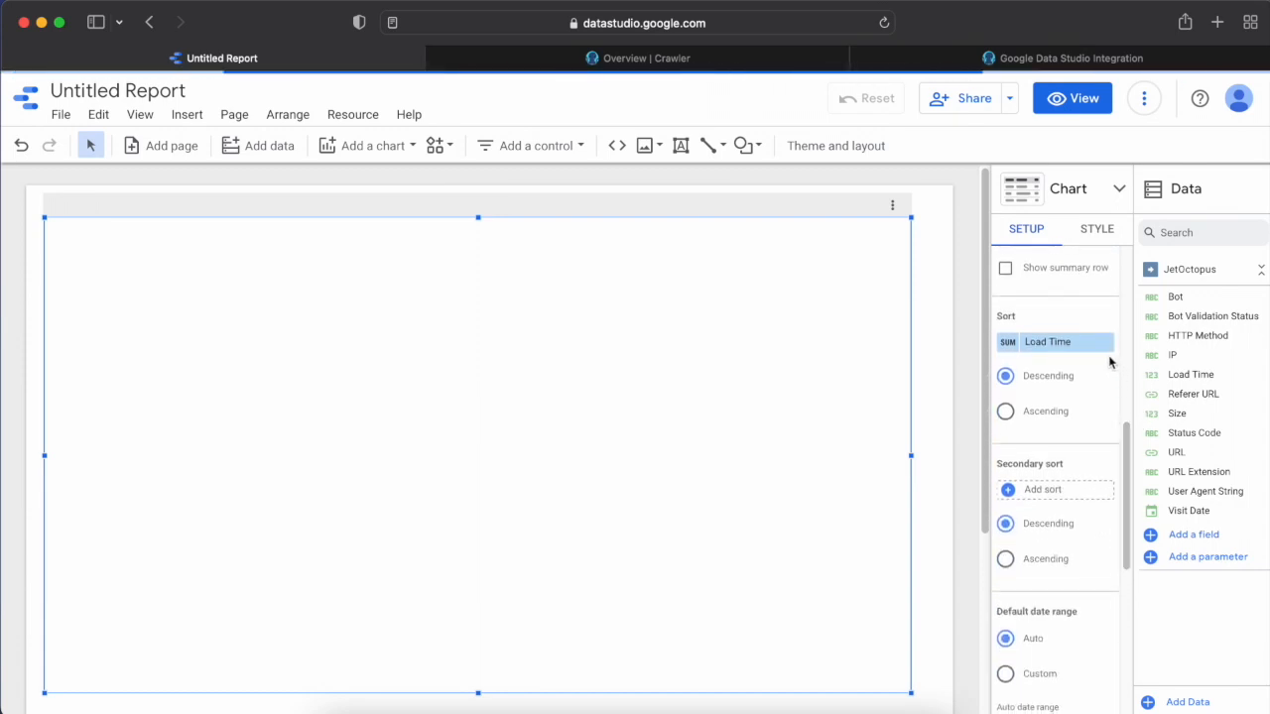
{"action": "scroll", "coordinate": [1068, 346], "scroll_direction": "up", "scroll_amount": 4}
{"action": "scroll", "coordinate": [1067, 345], "scroll_direction": "up", "scroll_amount": 5}
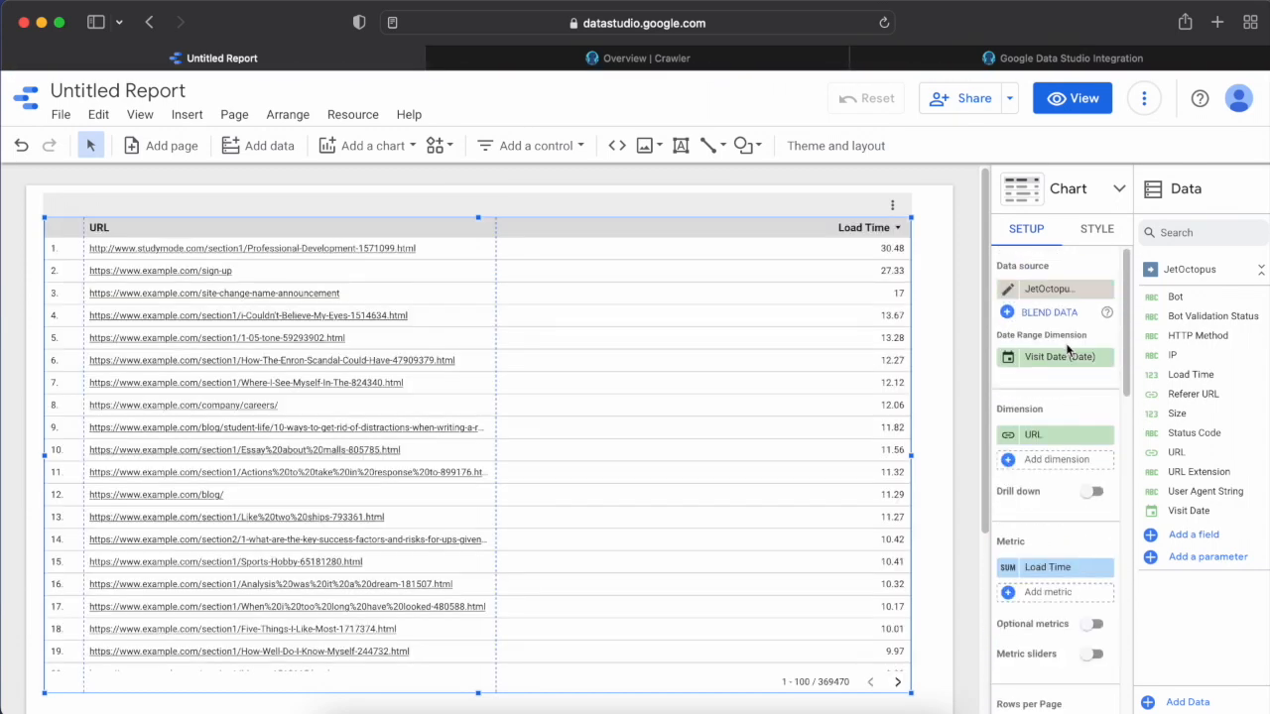
Add Size as a second metric of the table.
{"action": "left_click", "coordinate": [1047, 584]}
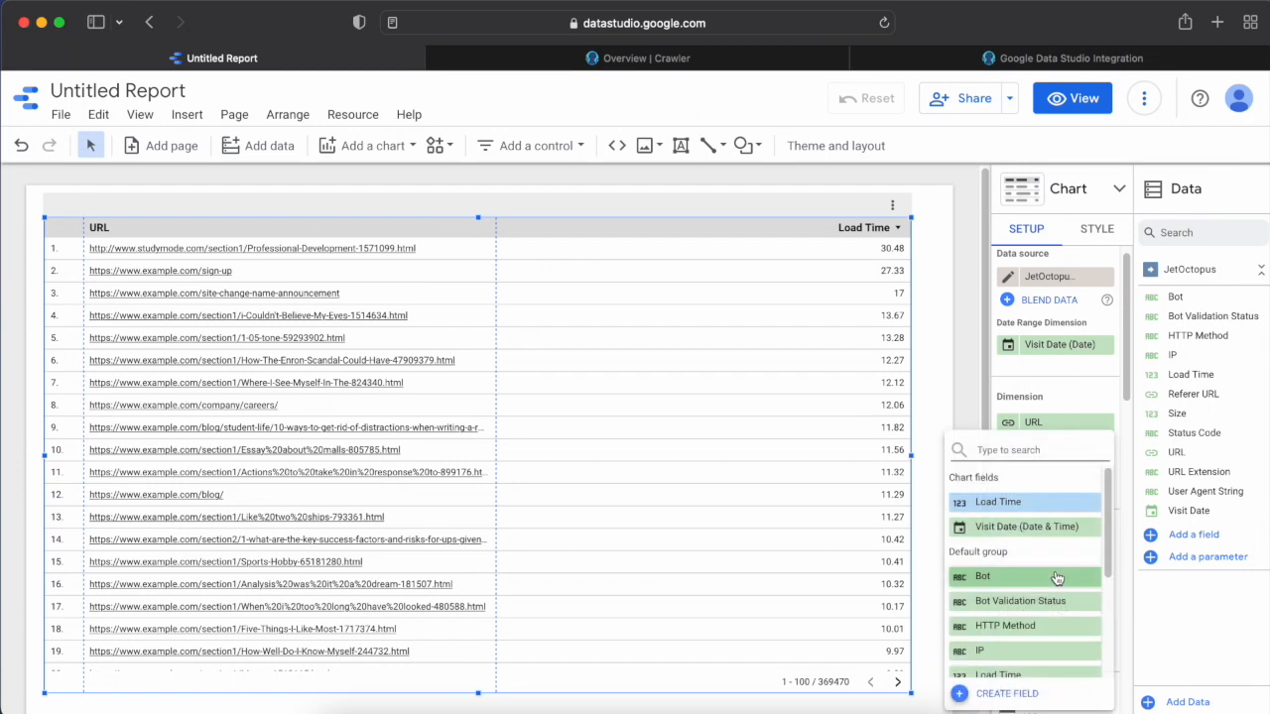
{"action": "type", "text": "size"}
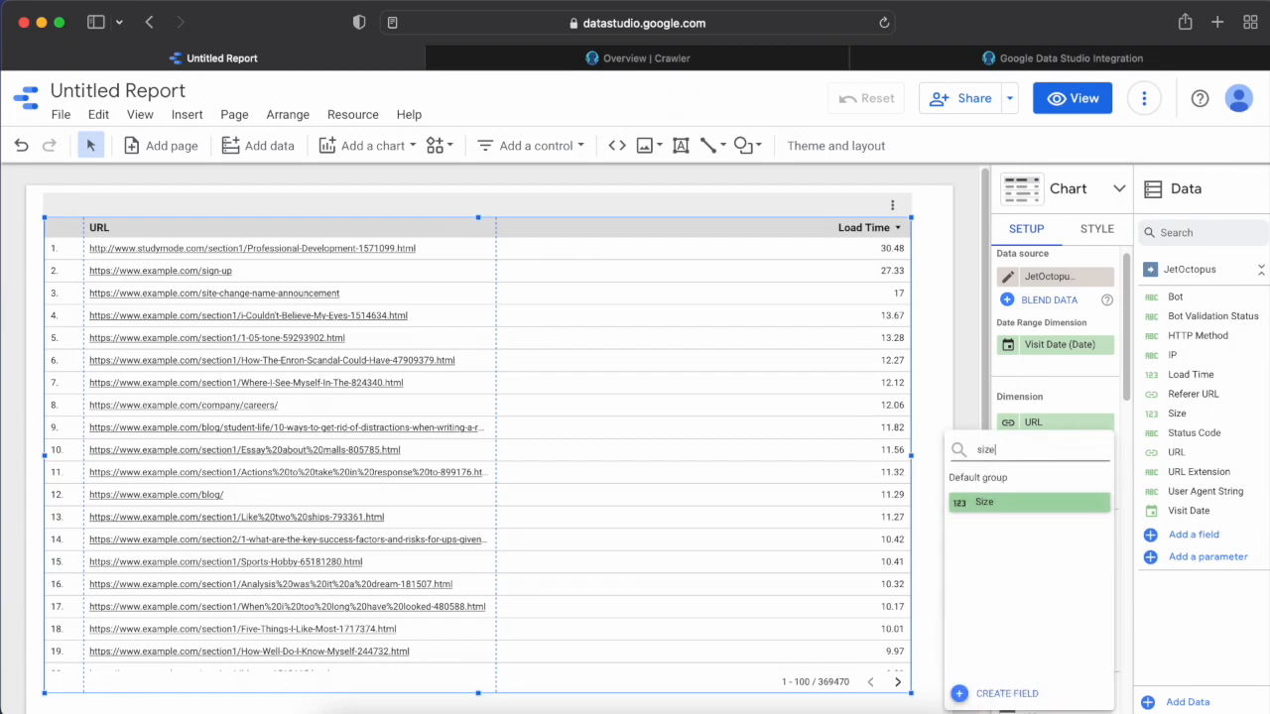
{"action": "left_click", "coordinate": [1032, 503]}
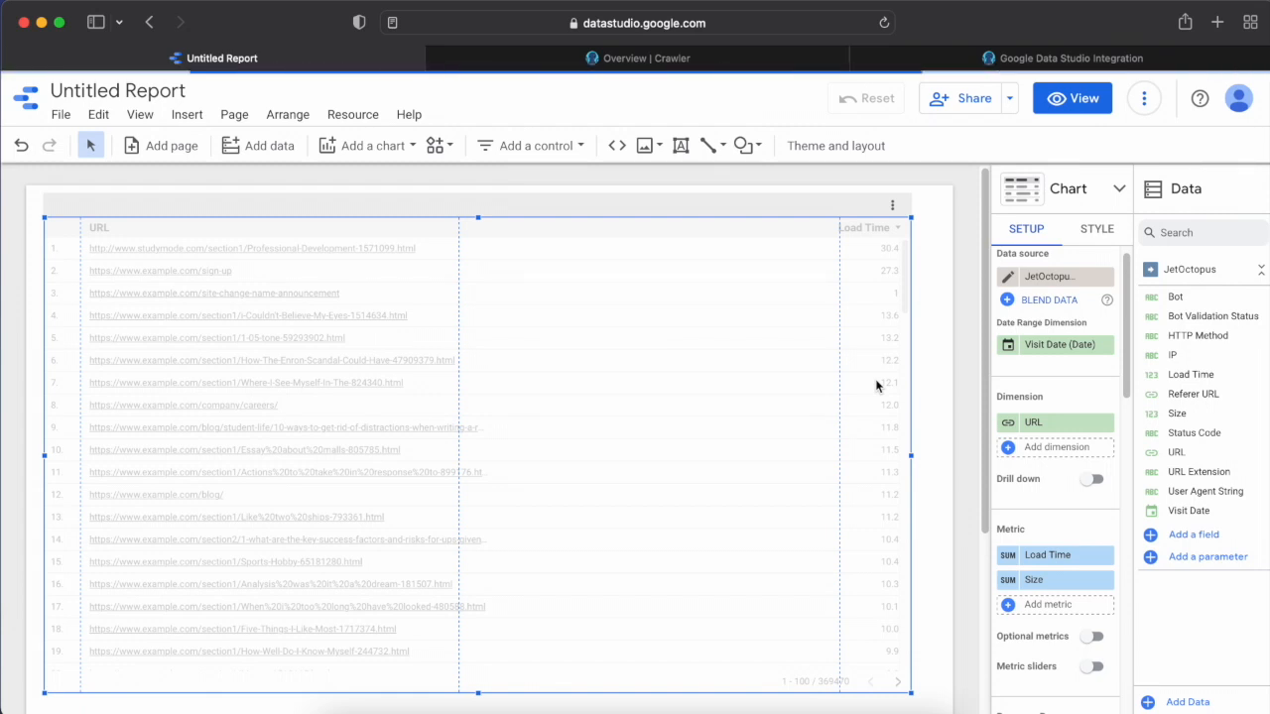
Try the table with bars, and convert the chart to a table with heatmap.
{"action": "mouse_move", "coordinate": [1126, 288]}
{"action": "left_mouse_down"}
{"action": "mouse_move", "coordinate": [1125, 457]}
{"action": "mouse_move", "coordinate": [1125, 280]}
{"action": "left_mouse_up"}
{"action": "left_click", "coordinate": [1111, 202]}
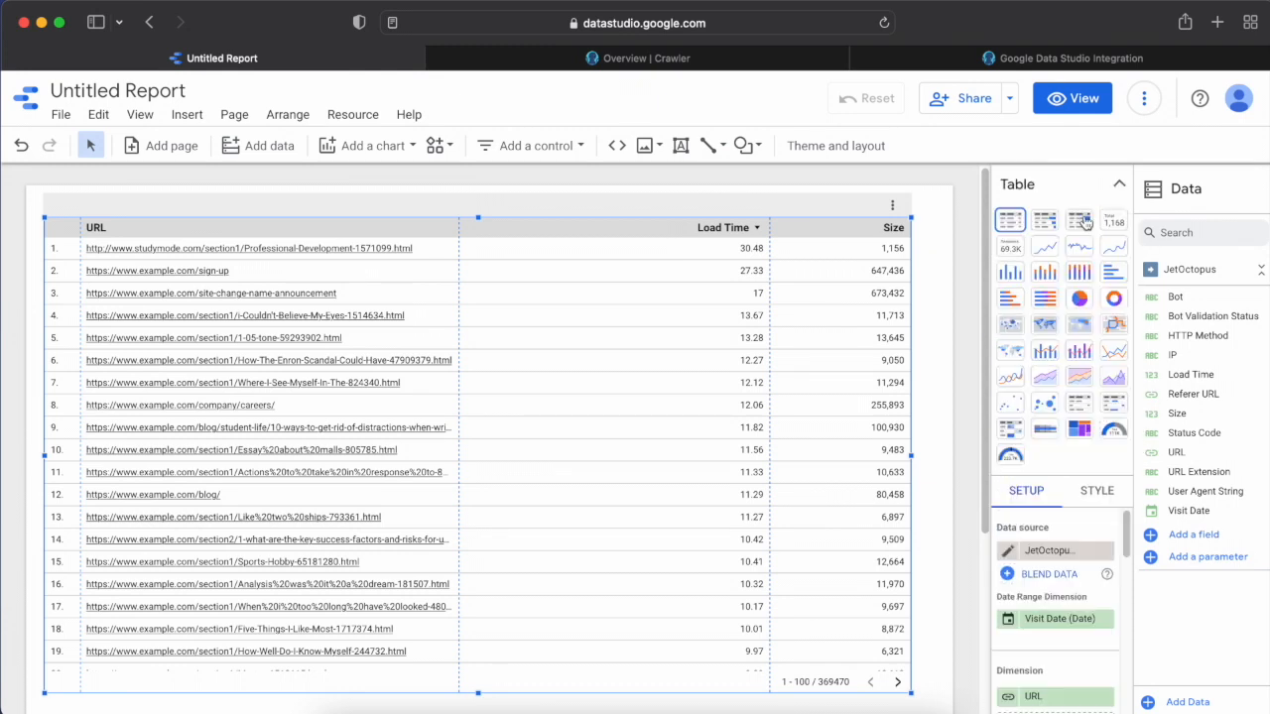
{"action": "left_click", "coordinate": [1047, 228]}
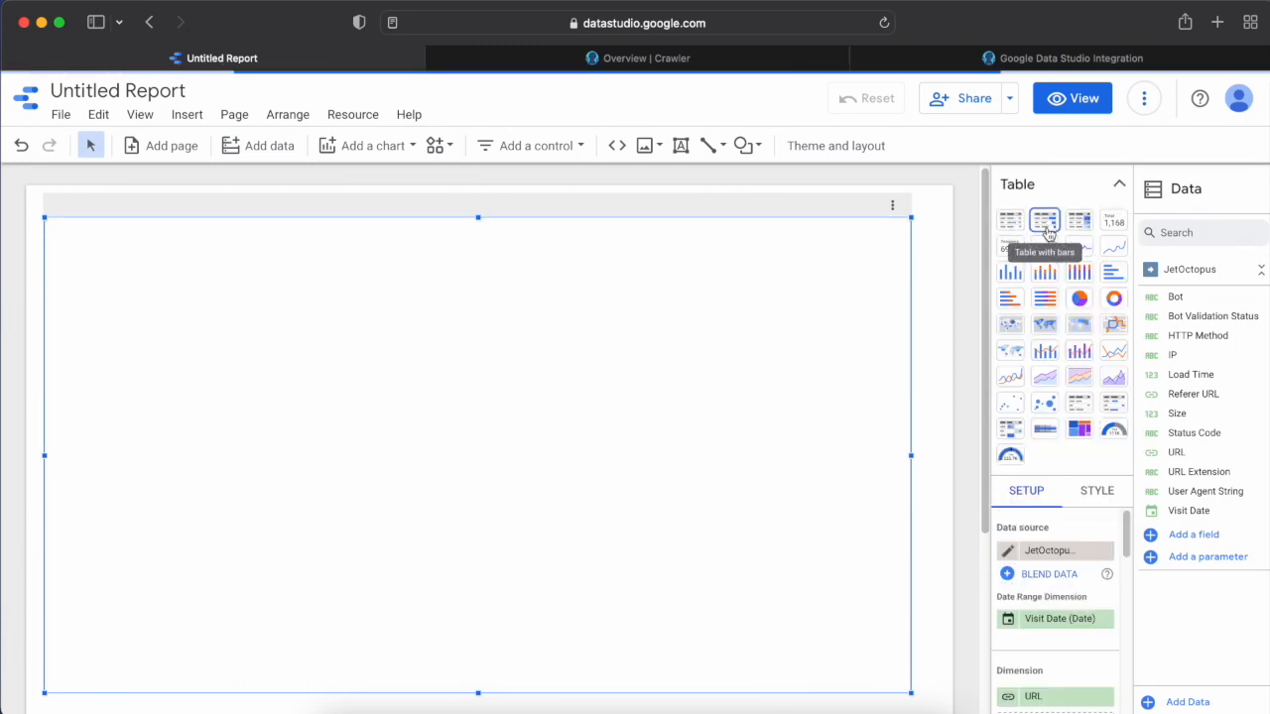
{"action": "left_click", "coordinate": [1097, 490]}
{"action": "left_click", "coordinate": [1080, 220]}
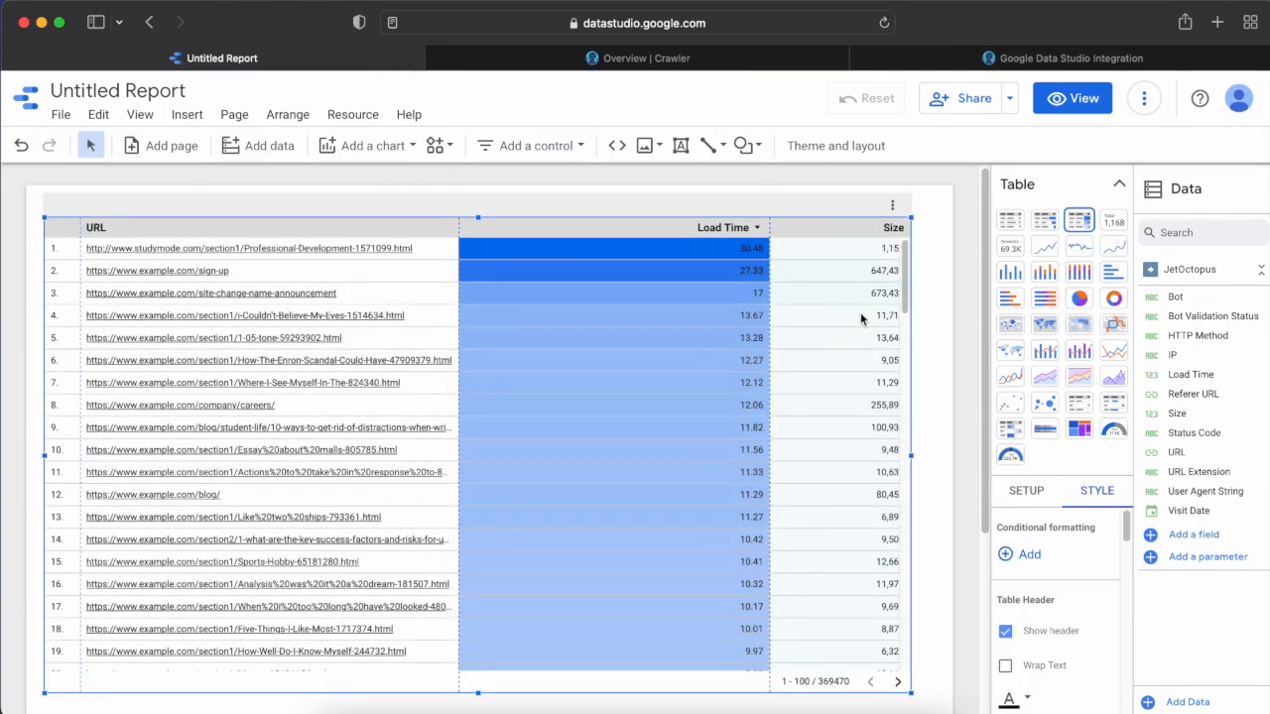
Set the Load Time heatmap colour to dark red and change the heatmap colour of the Size column.
{"action": "scroll", "coordinate": [1066, 391], "scroll_direction": "down", "scroll_amount": 5}
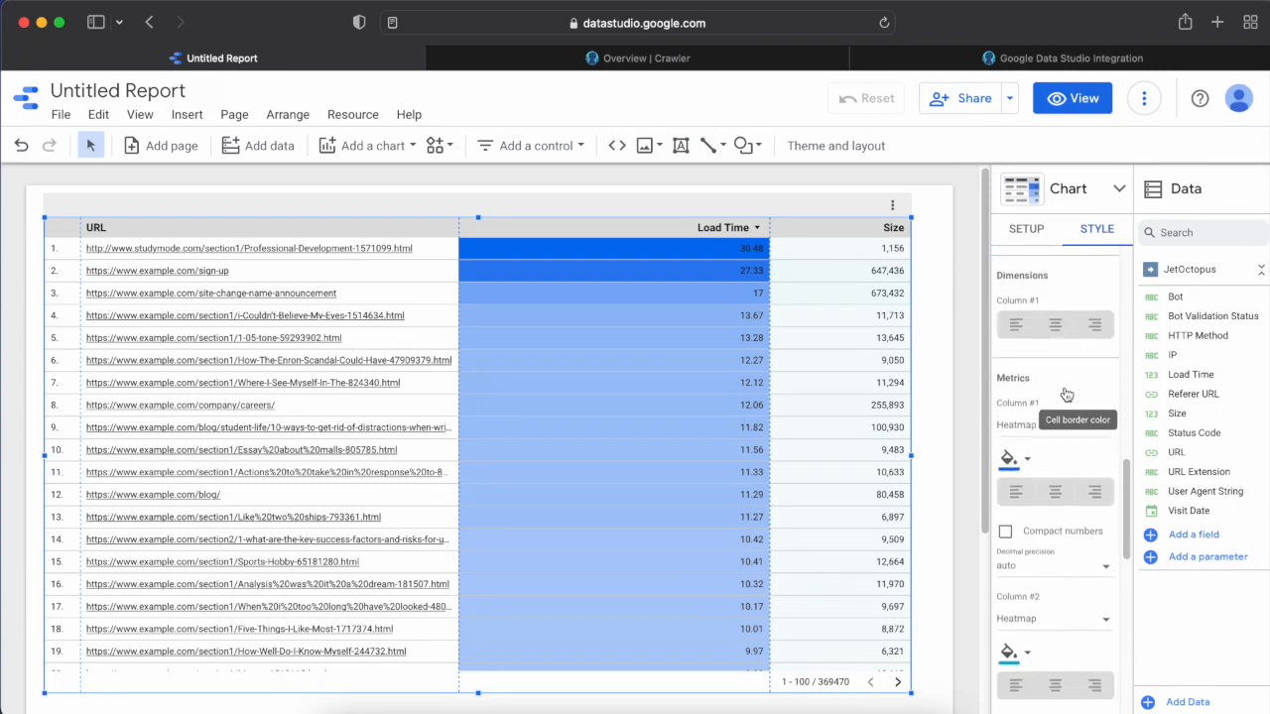
{"action": "scroll", "coordinate": [1066, 394], "scroll_direction": "down", "scroll_amount": 2}
{"action": "left_click", "coordinate": [1010, 337]}
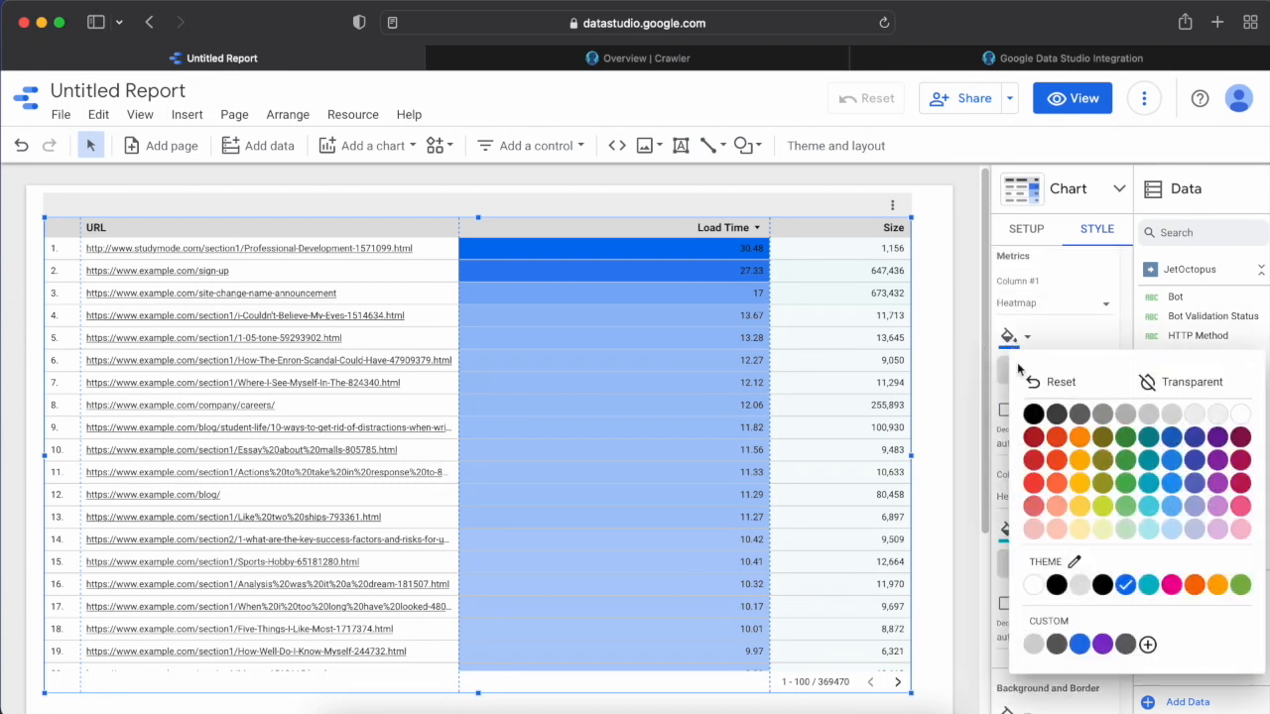
{"action": "left_click", "coordinate": [1035, 437]}
{"action": "left_click", "coordinate": [1010, 530]}
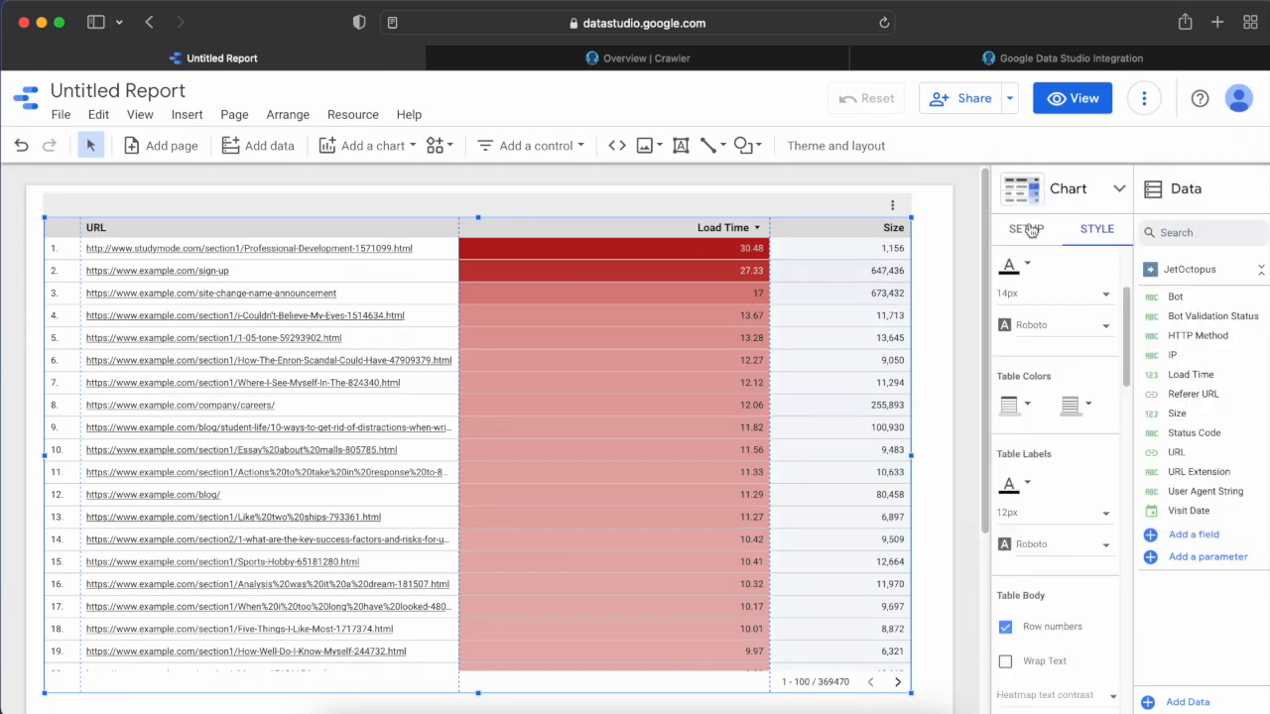
Rename the table's URL dimension as Page and its Load Time metric as Load Time (sec).
{"action": "left_click", "coordinate": [1028, 230]}
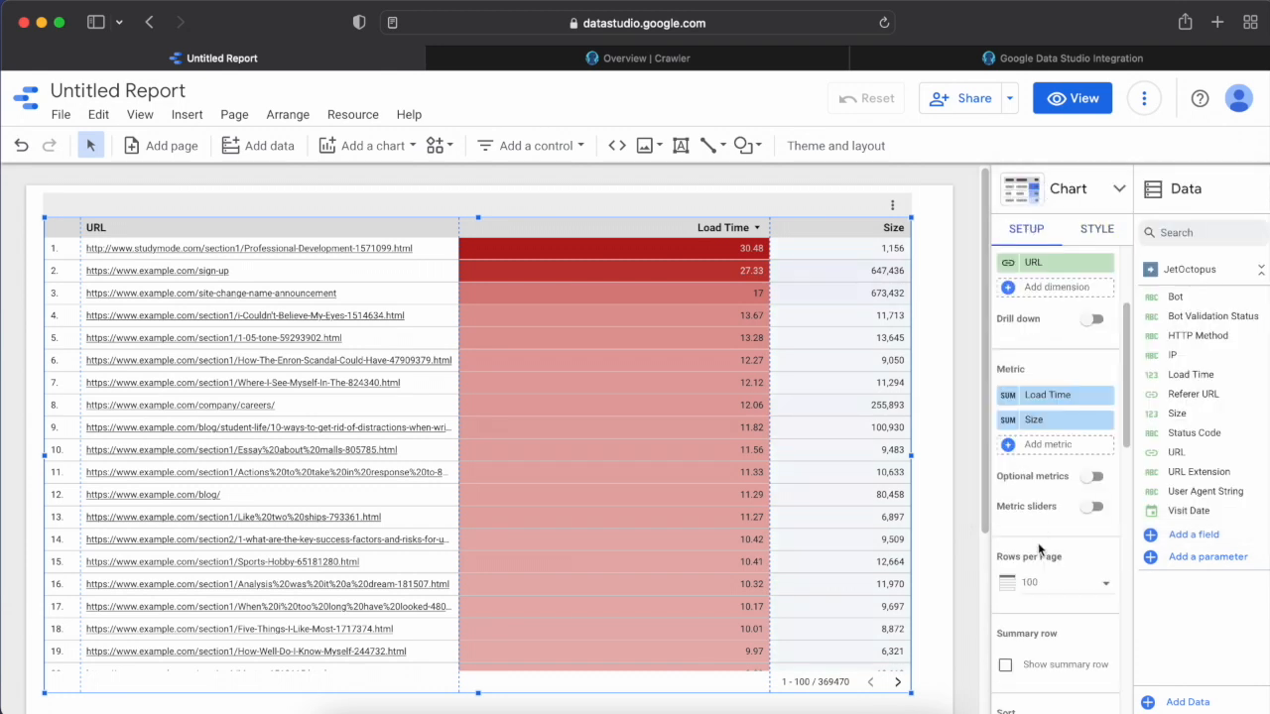
{"action": "scroll", "coordinate": [1038, 546], "scroll_direction": "up", "scroll_amount": 3}
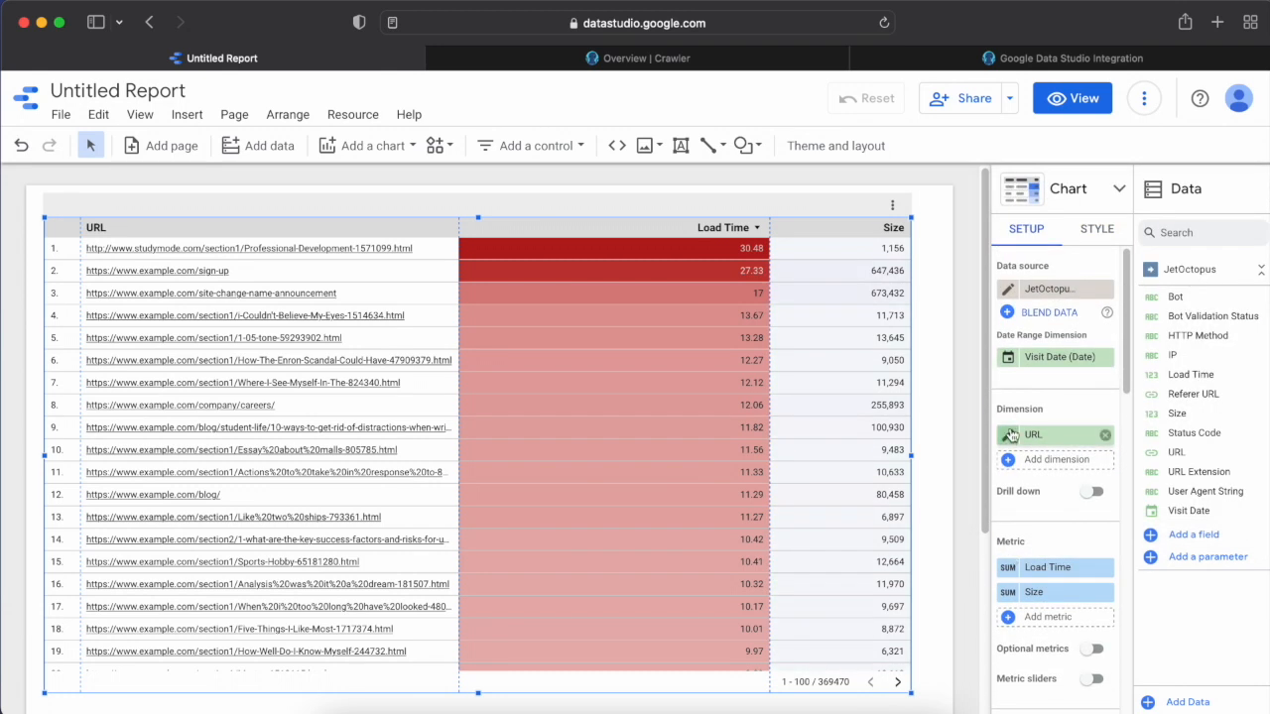
{"action": "left_click", "coordinate": [1012, 434]}
{"action": "type", "text": "Page"}
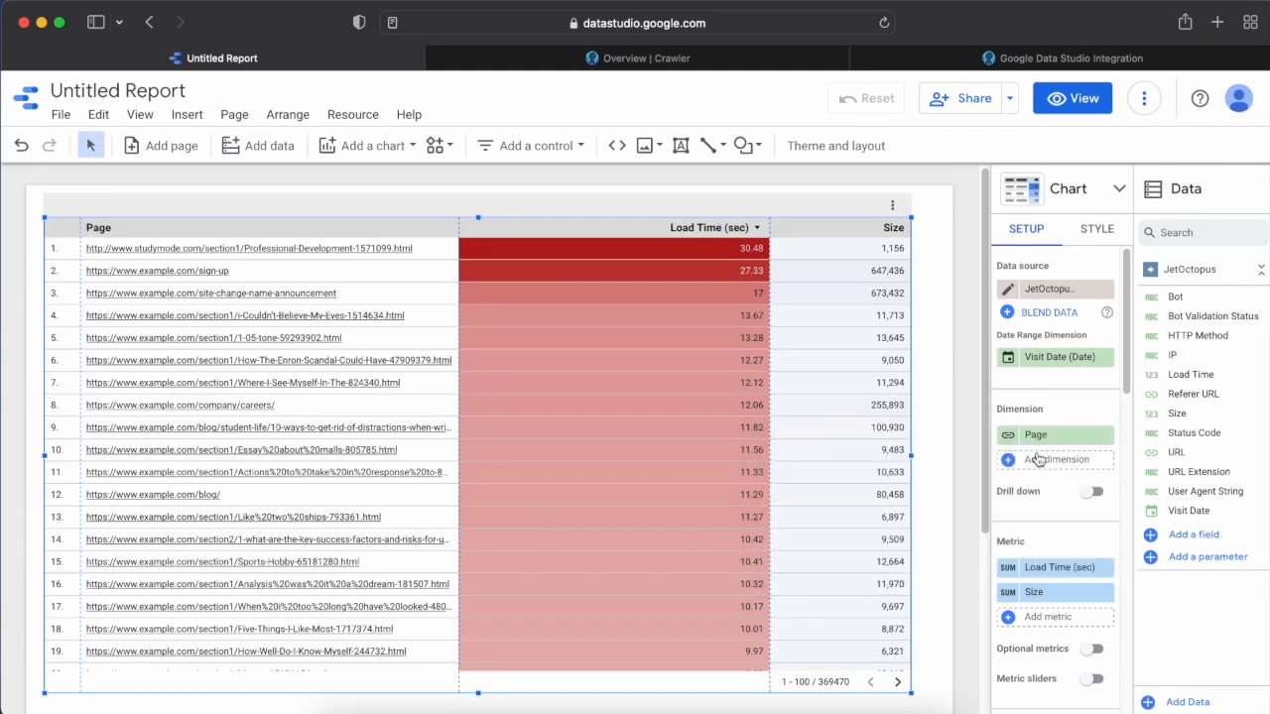
Start a new table filter and name it "Load time greater than 3 sec".
{"action": "scroll", "coordinate": [1038, 456], "scroll_direction": "down", "scroll_amount": 12}
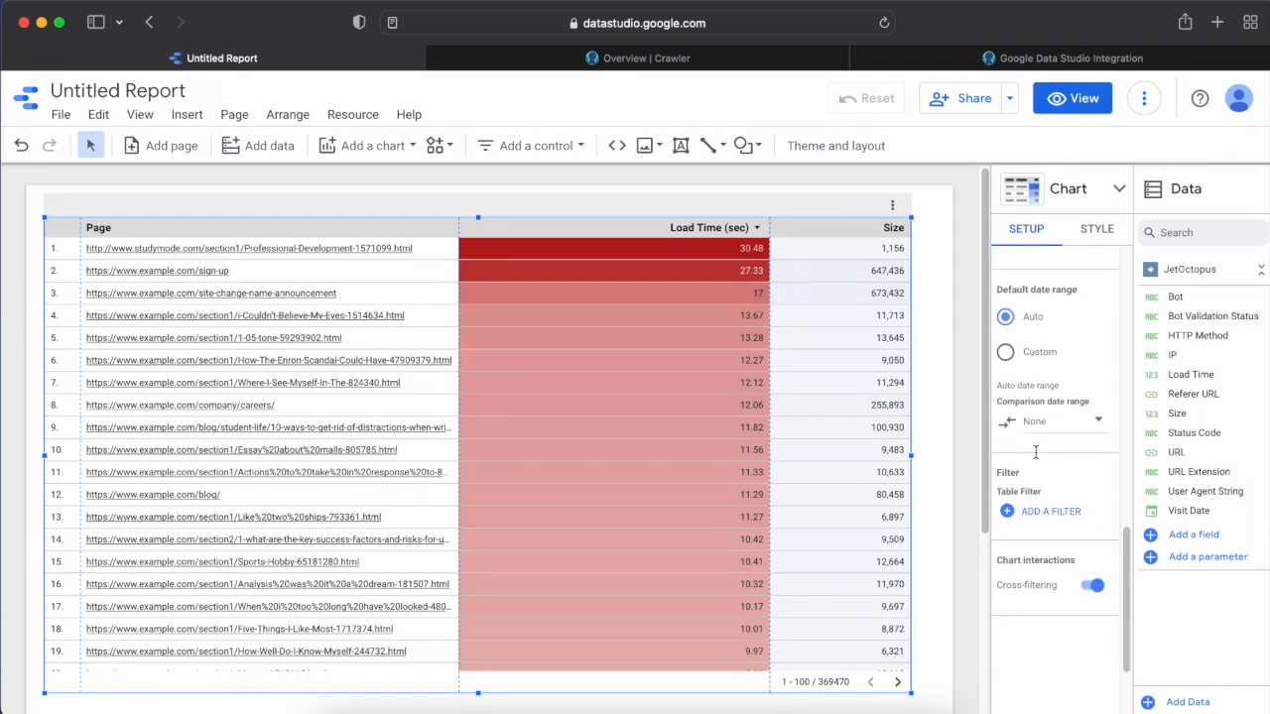
{"action": "left_click", "coordinate": [1050, 510]}
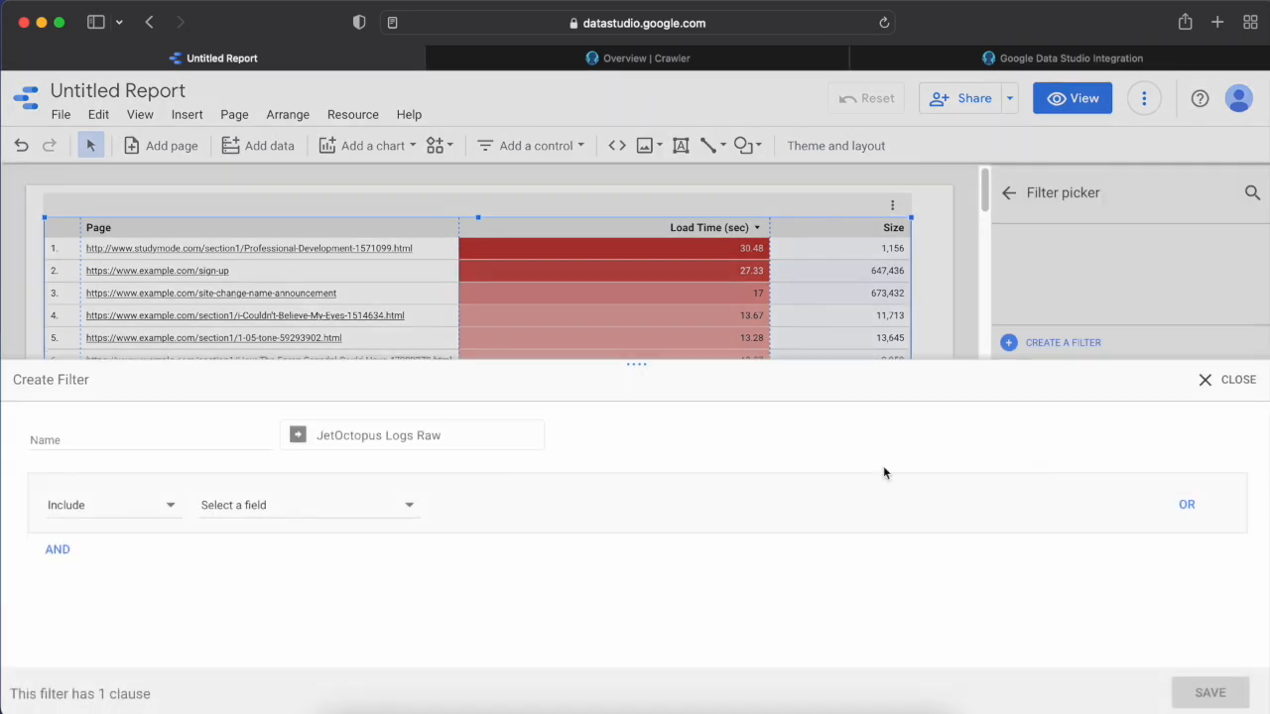
{"action": "left_click", "coordinate": [243, 437]}
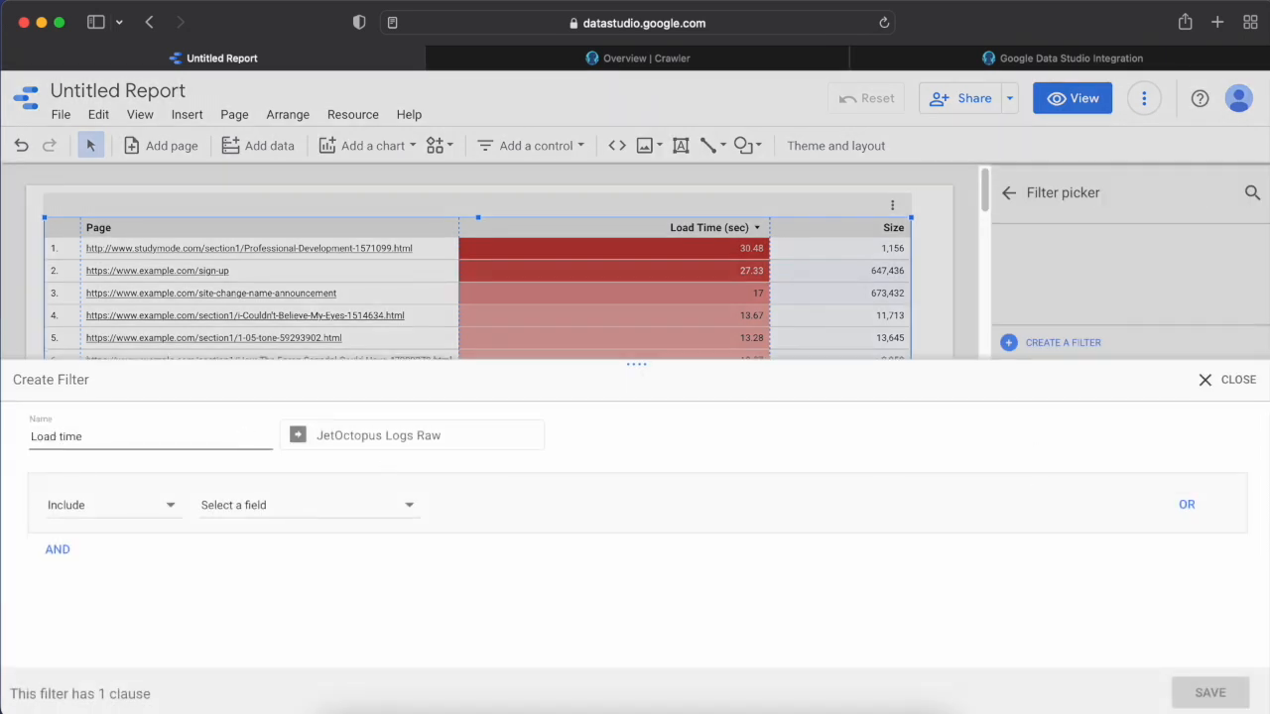
{"action": "type", "text": "Load time greater than 3 sec"}
Set the filter to include Load Time Greater than (>) 3 and save it.
{"action": "left_click", "coordinate": [260, 506]}
{"action": "type", "text": "load"}
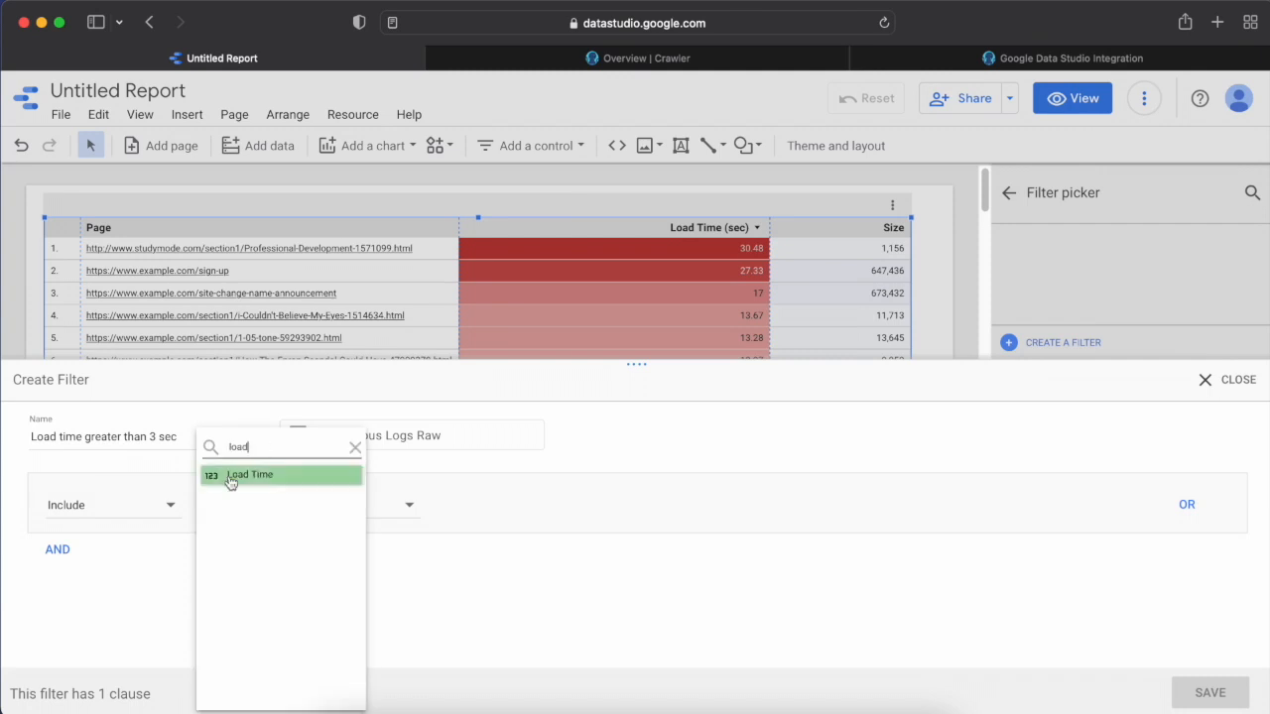
{"action": "left_click", "coordinate": [256, 475]}
{"action": "left_click", "coordinate": [501, 507]}
{"action": "left_click", "coordinate": [548, 562]}
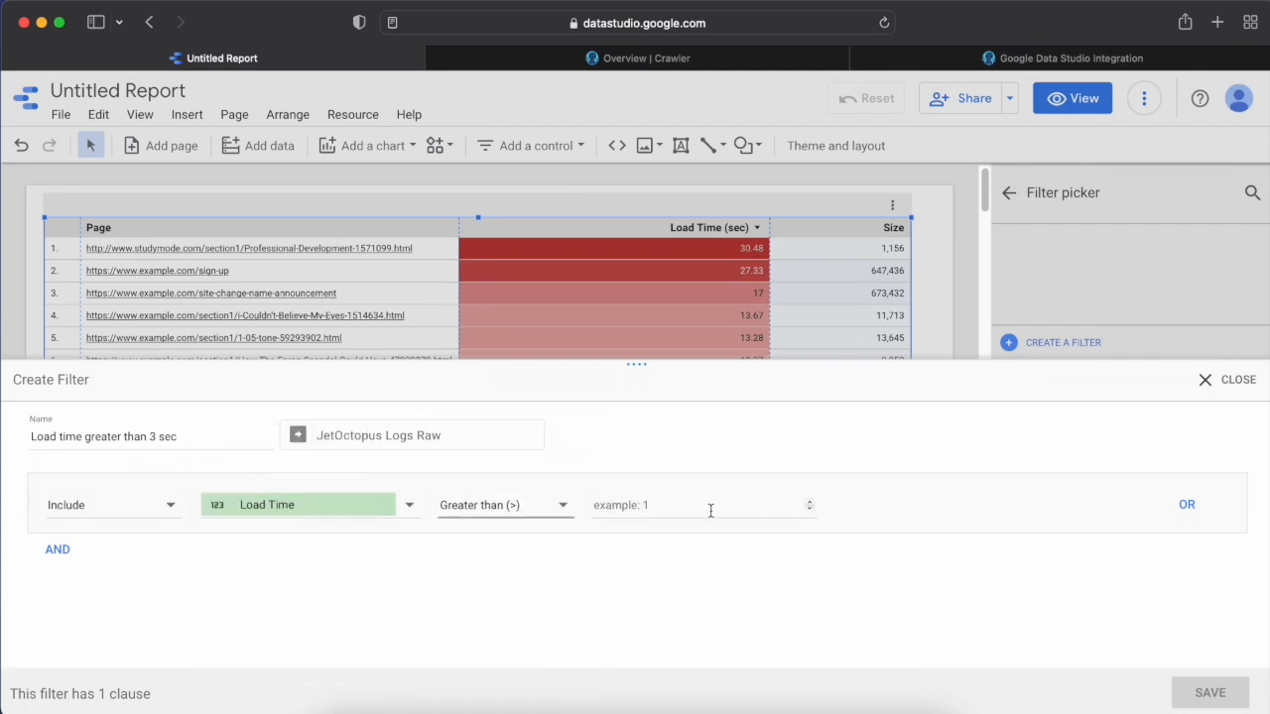
{"action": "left_click", "coordinate": [706, 510]}
{"action": "type", "text": "3"}
{"action": "left_click", "coordinate": [1210, 692]}
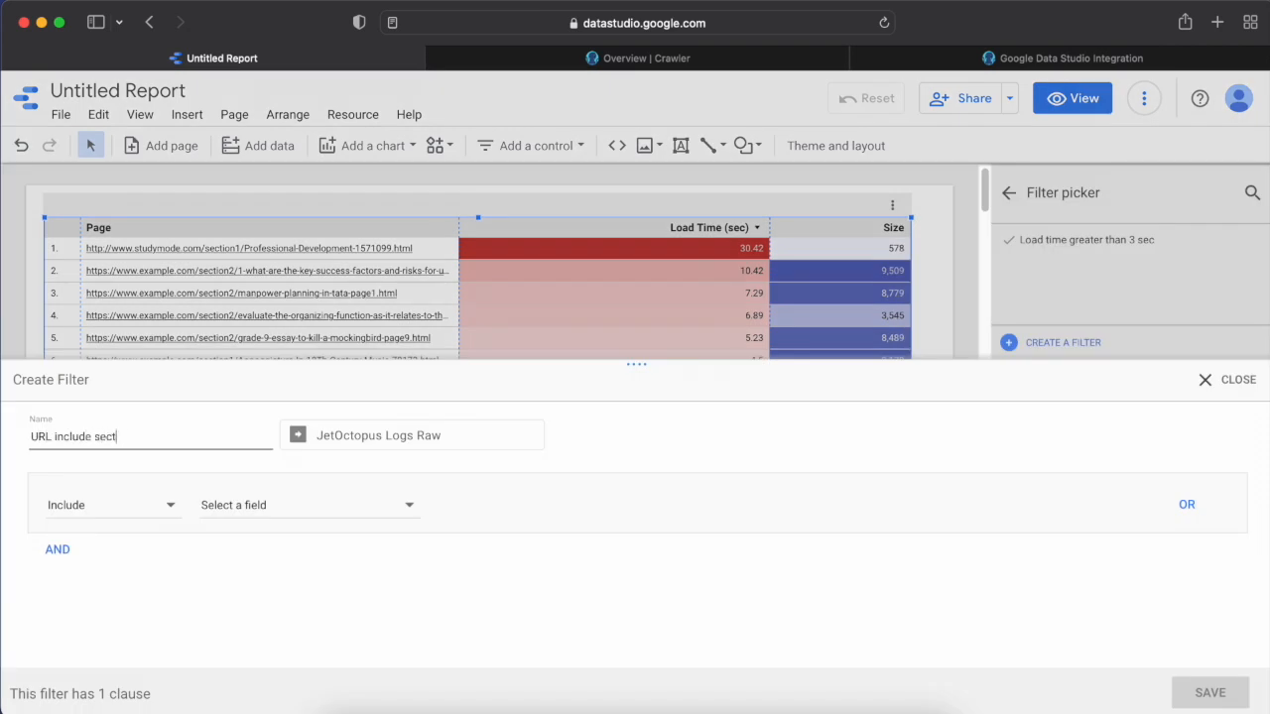
Add a second table filter named "URL include section1" that includes rows whose URL contains section1, and deselect the table.
{"action": "left_click", "coordinate": [296, 523]}
{"action": "left_click", "coordinate": [496, 505]}
{"action": "left_click", "coordinate": [519, 486]}
{"action": "type", "text": "section1"}
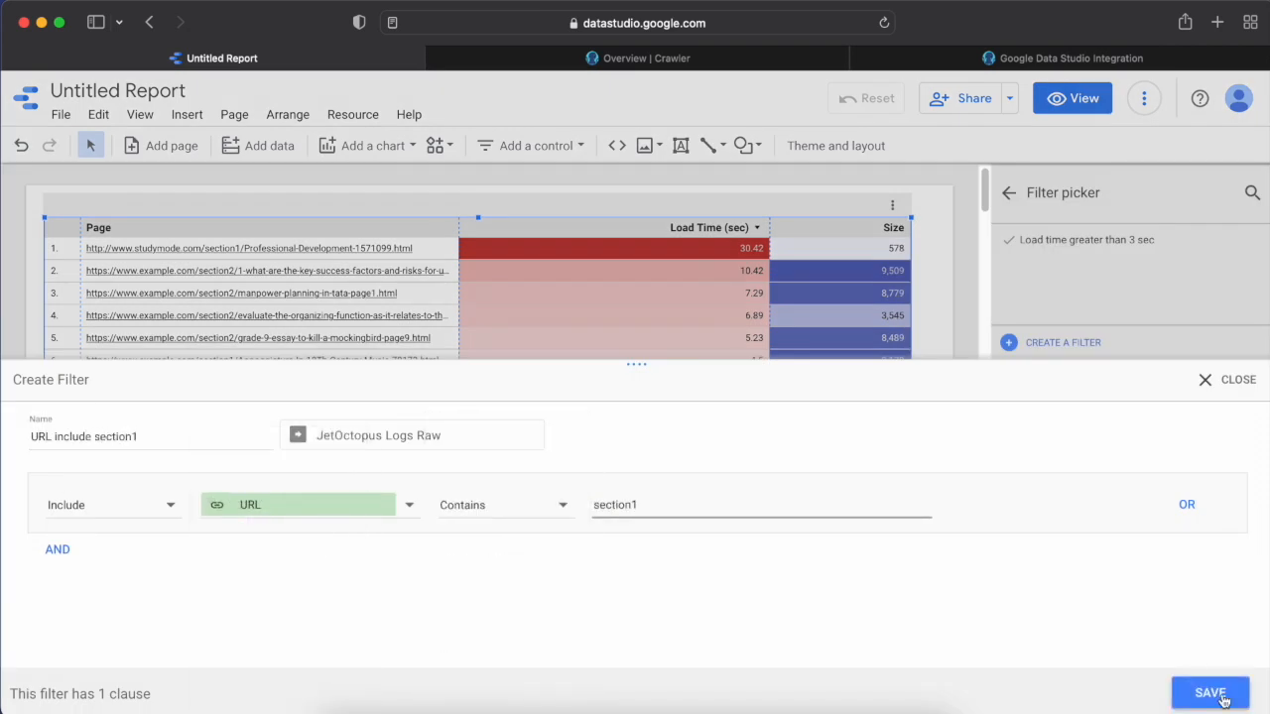
{"action": "left_click", "coordinate": [1211, 692]}
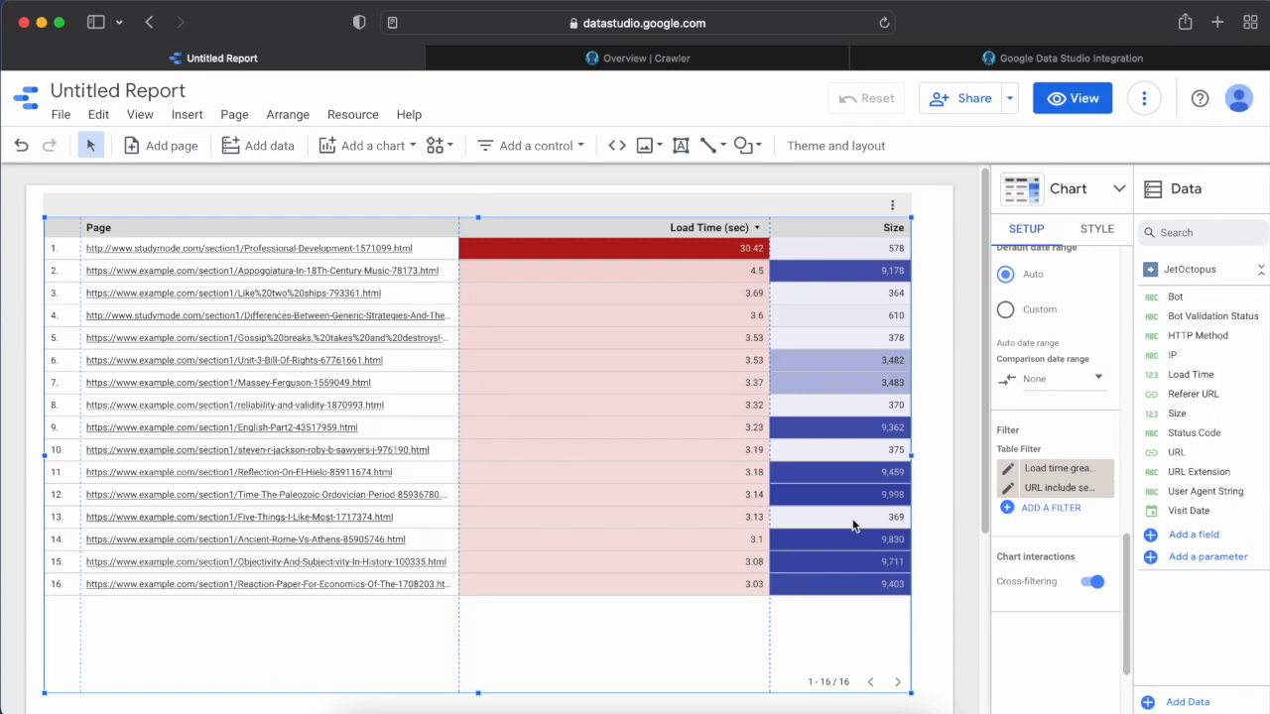
{"action": "left_click", "coordinate": [977, 335]}
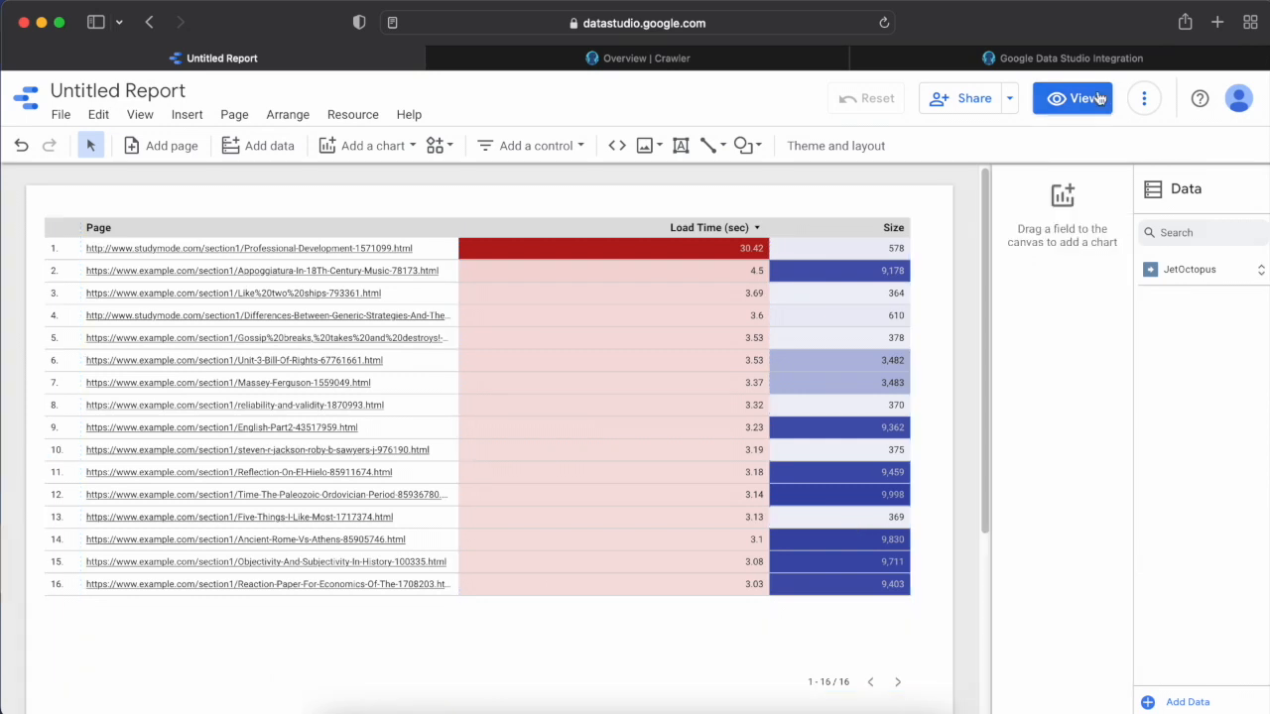
Share the report so that anyone with the link can view it, copy the report link and save the access settings.
{"action": "left_click", "coordinate": [958, 98]}
{"action": "left_click", "coordinate": [489, 427]}
{"action": "left_click", "coordinate": [480, 431]}
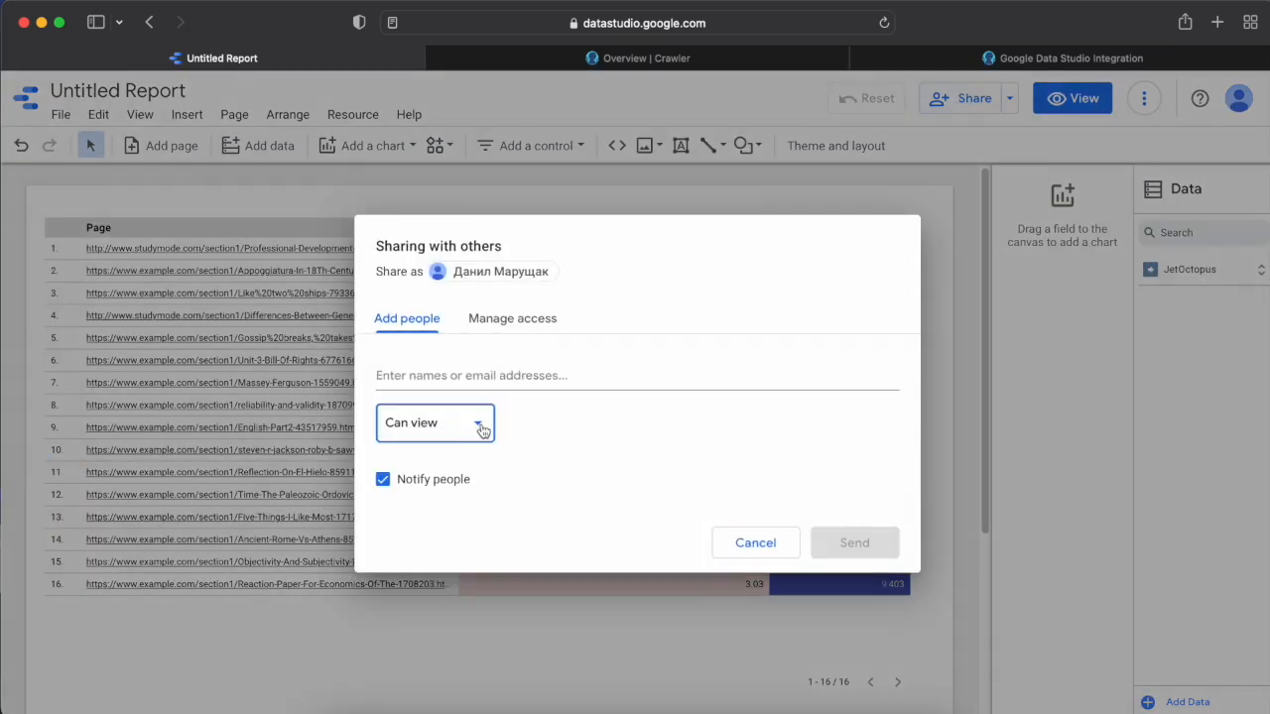
{"action": "left_click", "coordinate": [512, 319]}
{"action": "left_click", "coordinate": [769, 330]}
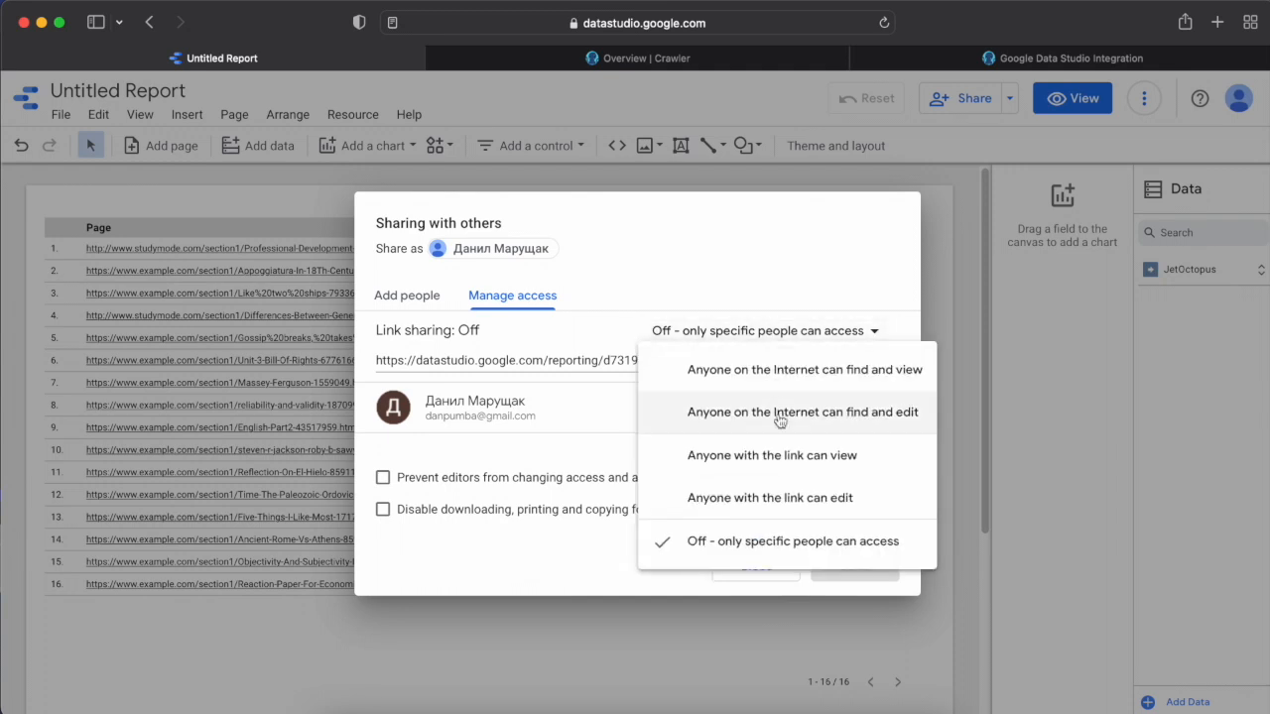
{"action": "left_click", "coordinate": [787, 456]}
{"action": "left_click", "coordinate": [860, 369]}
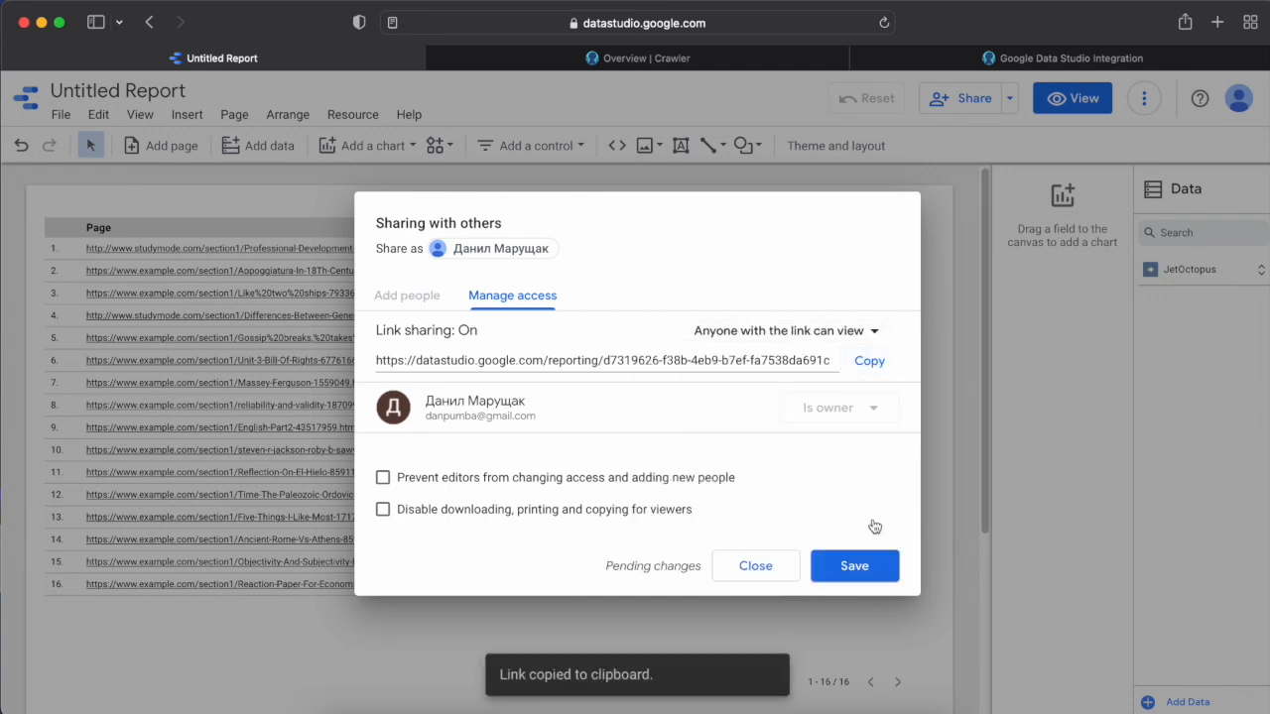
{"action": "left_click", "coordinate": [871, 568]}
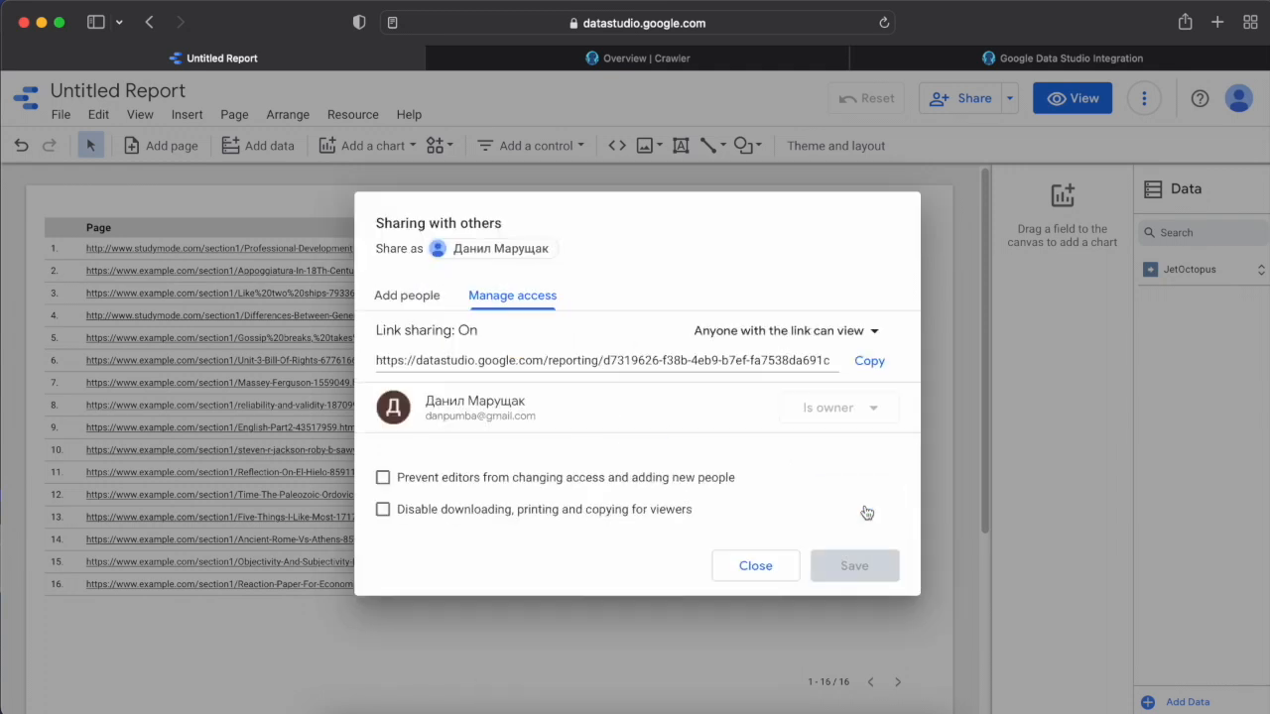
{"action": "left_click", "coordinate": [755, 565]}
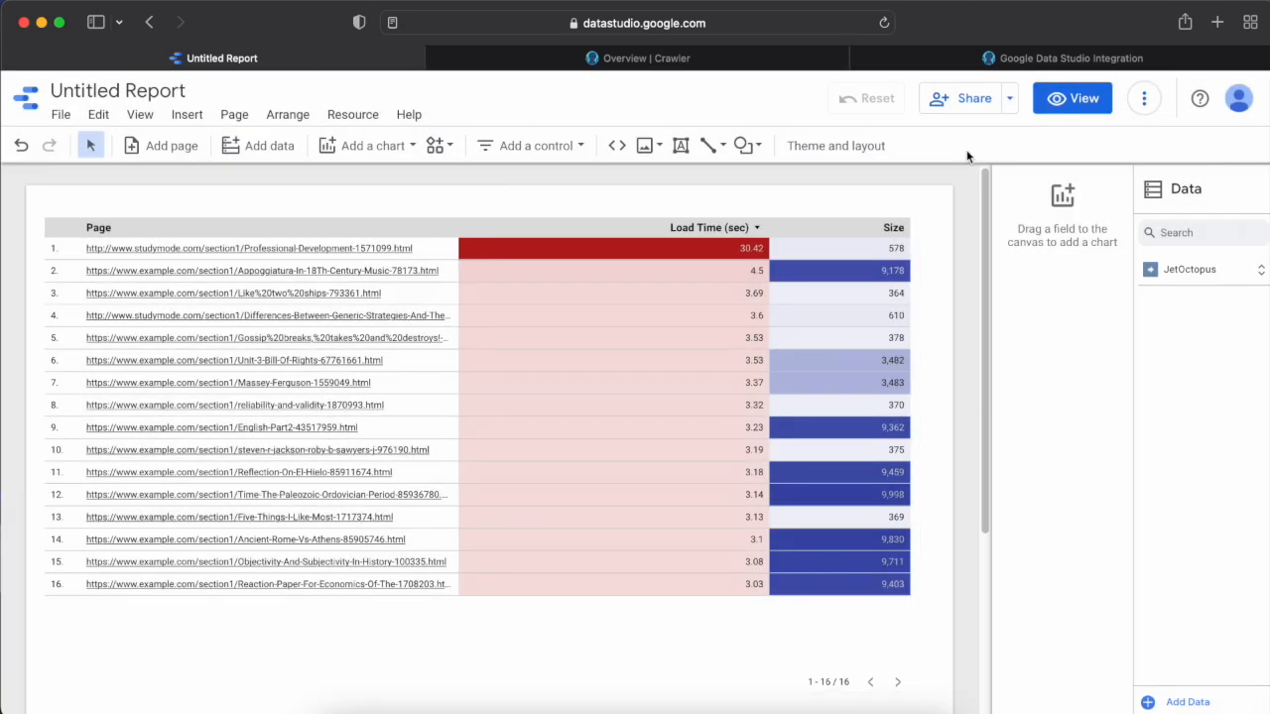